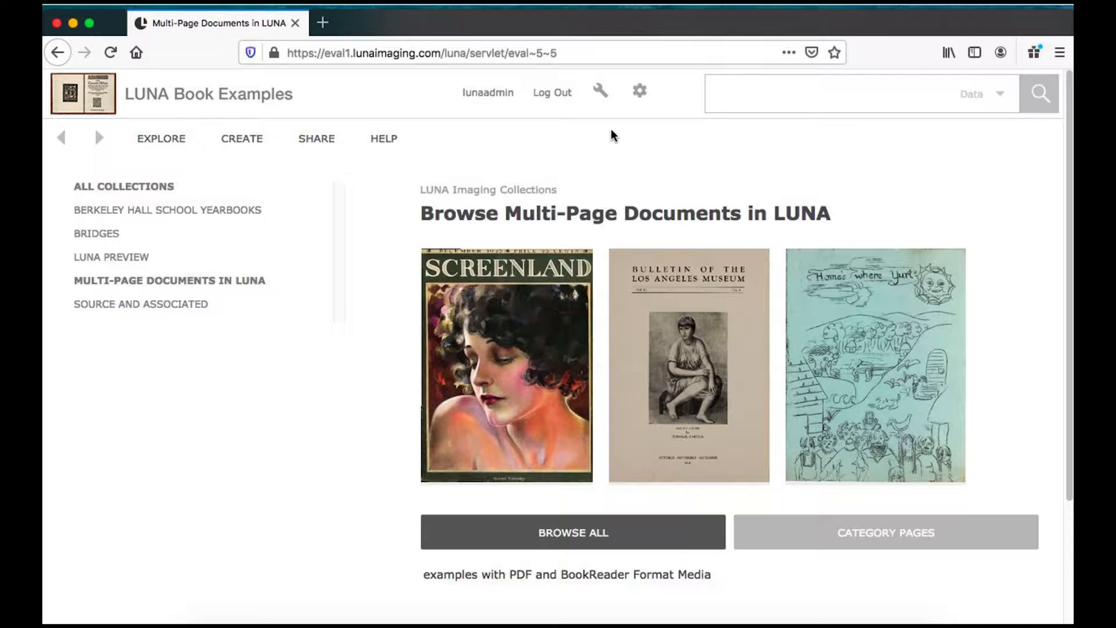
# - Open the Uploader and create a new media items batch
pyautogui.moveTo(601, 95)
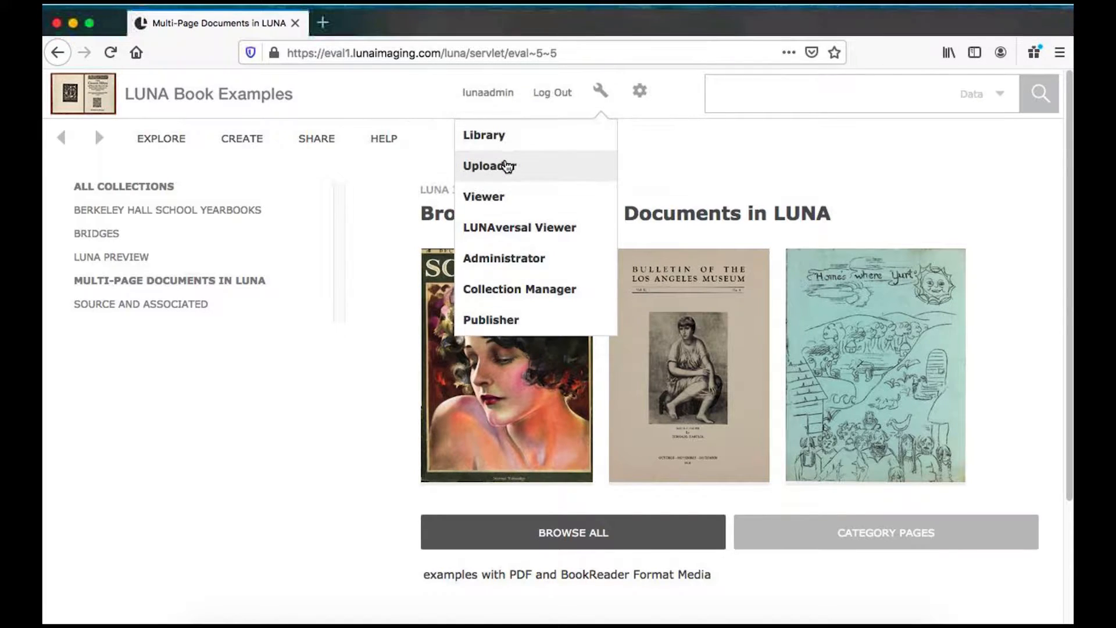
pyautogui.click(508, 166)
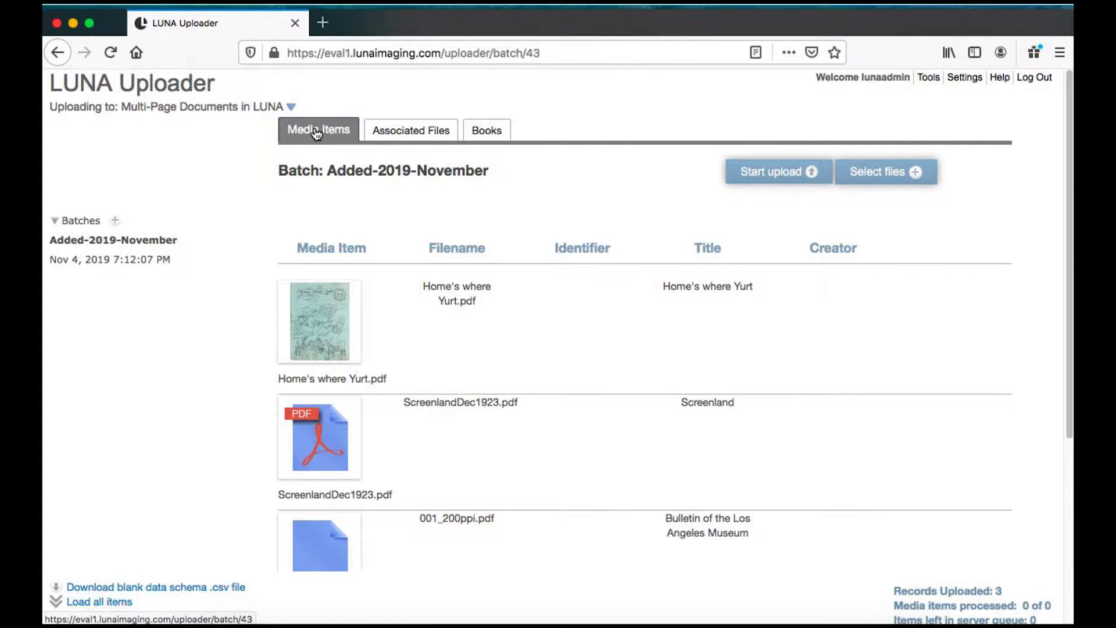
pyautogui.click(116, 223)
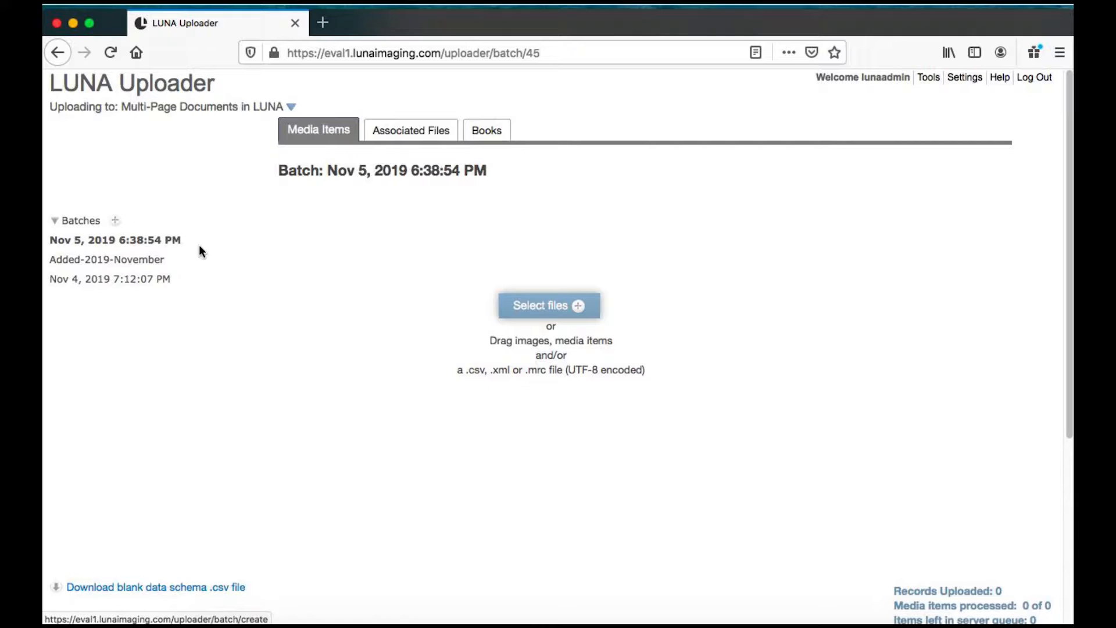
# - Add Home's where Yurt.pdf from the LUNA PDF folder on the Desktop to the batch
pyautogui.click(539, 306)
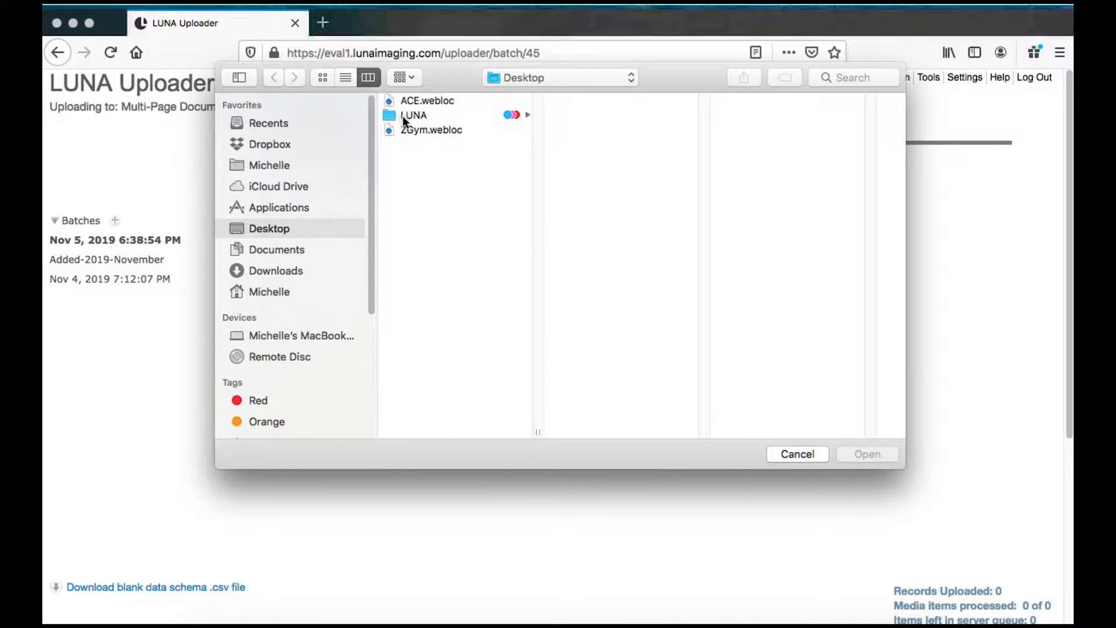
pyautogui.click(403, 117)
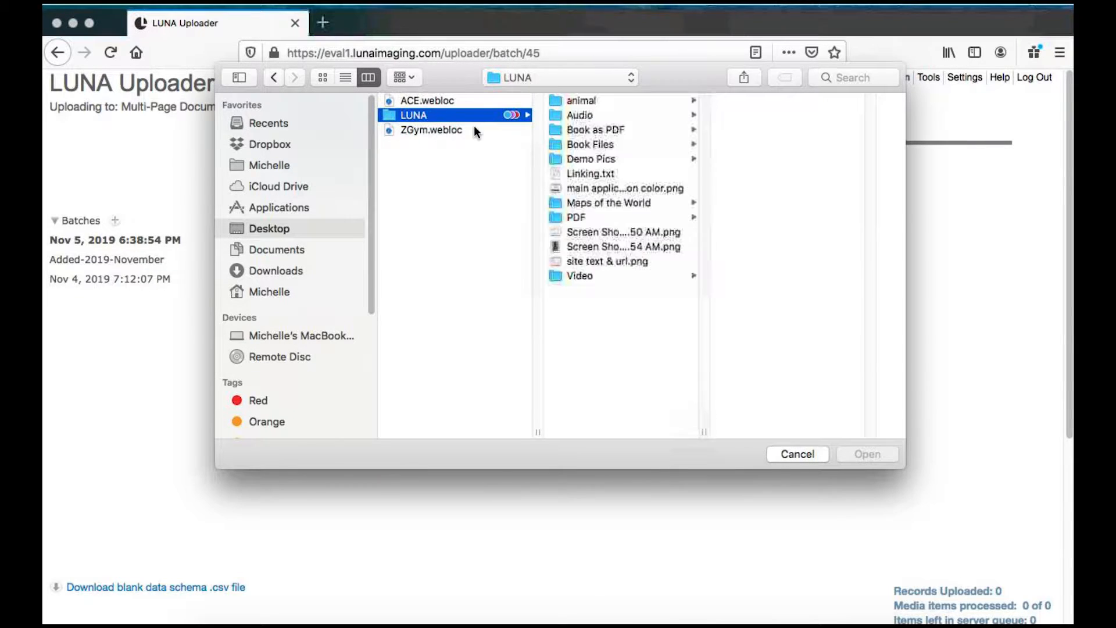
pyautogui.click(581, 215)
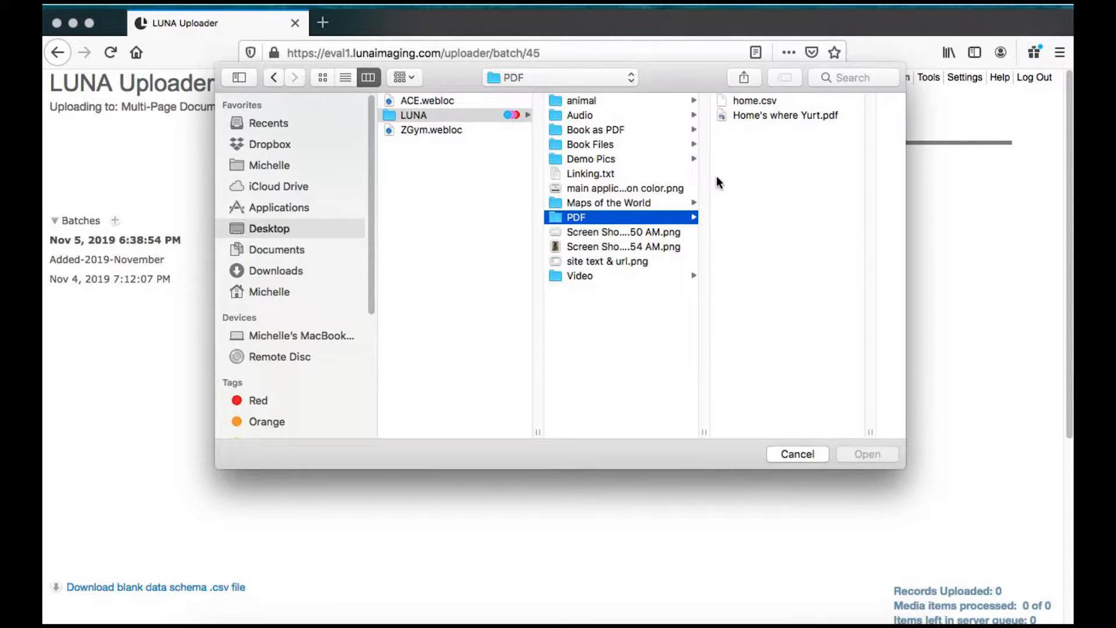
pyautogui.click(744, 115)
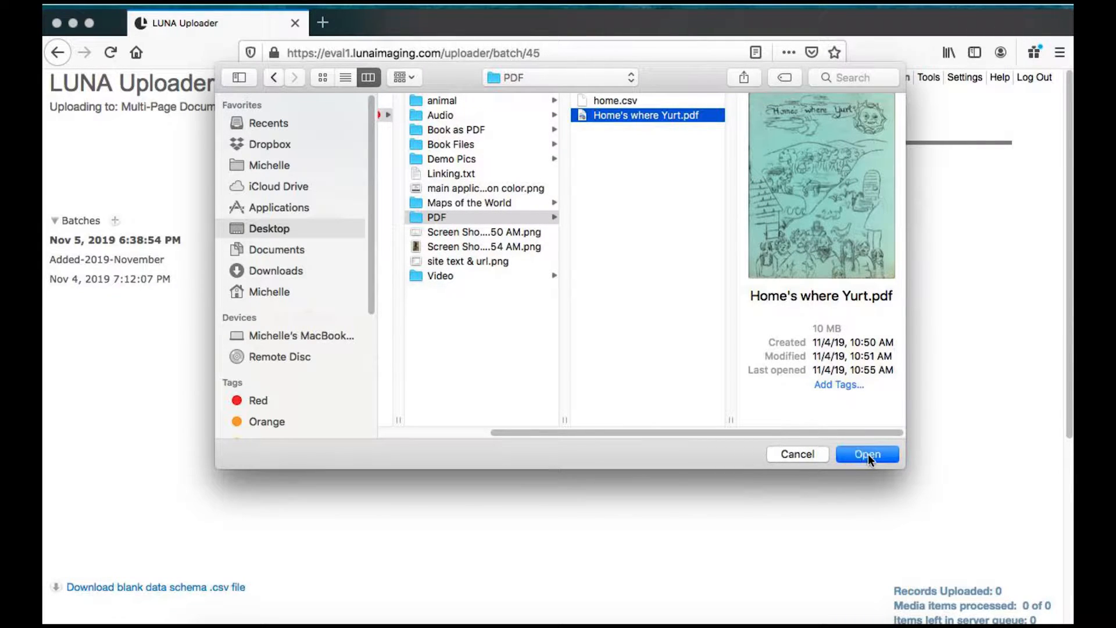
pyautogui.click(867, 455)
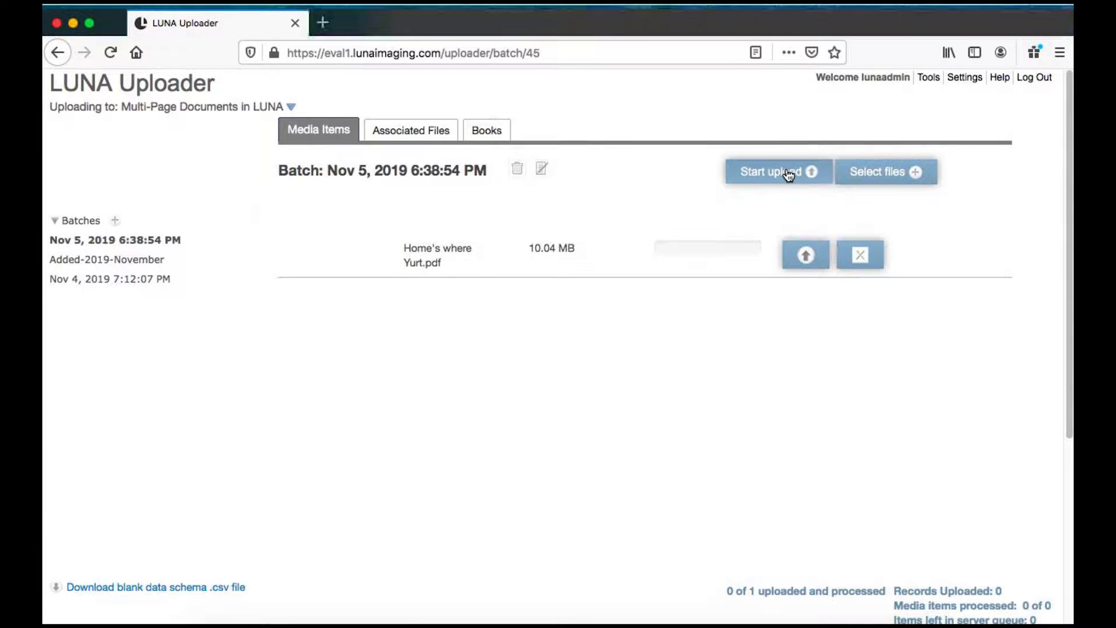
# - Add home.csv from the same PDF folder to the batch and start the upload
pyautogui.click(868, 170)
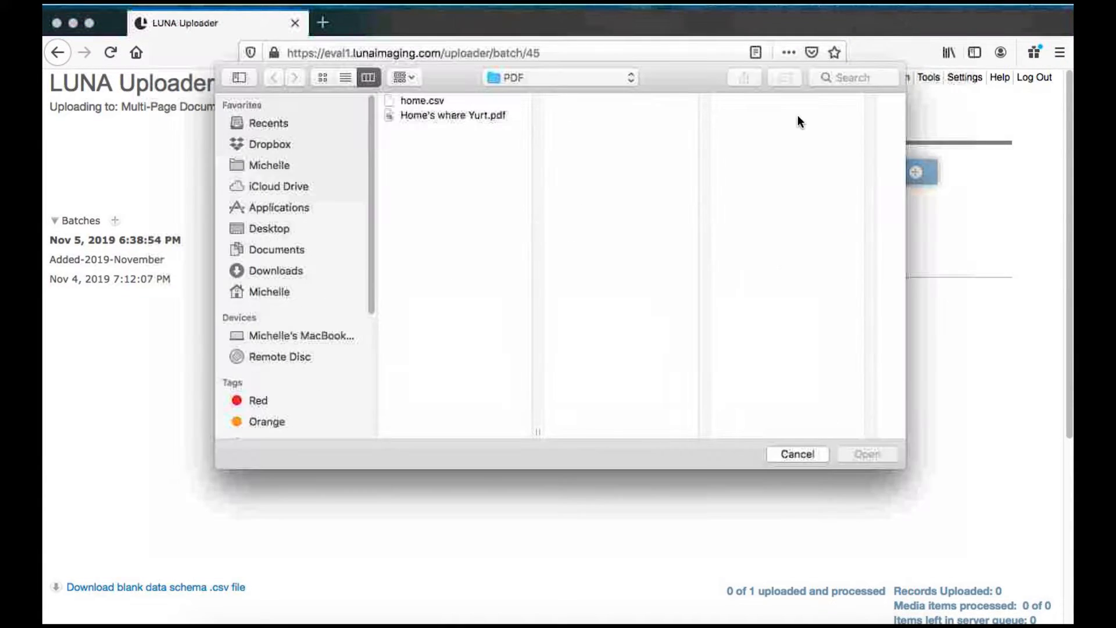
pyautogui.click(422, 100)
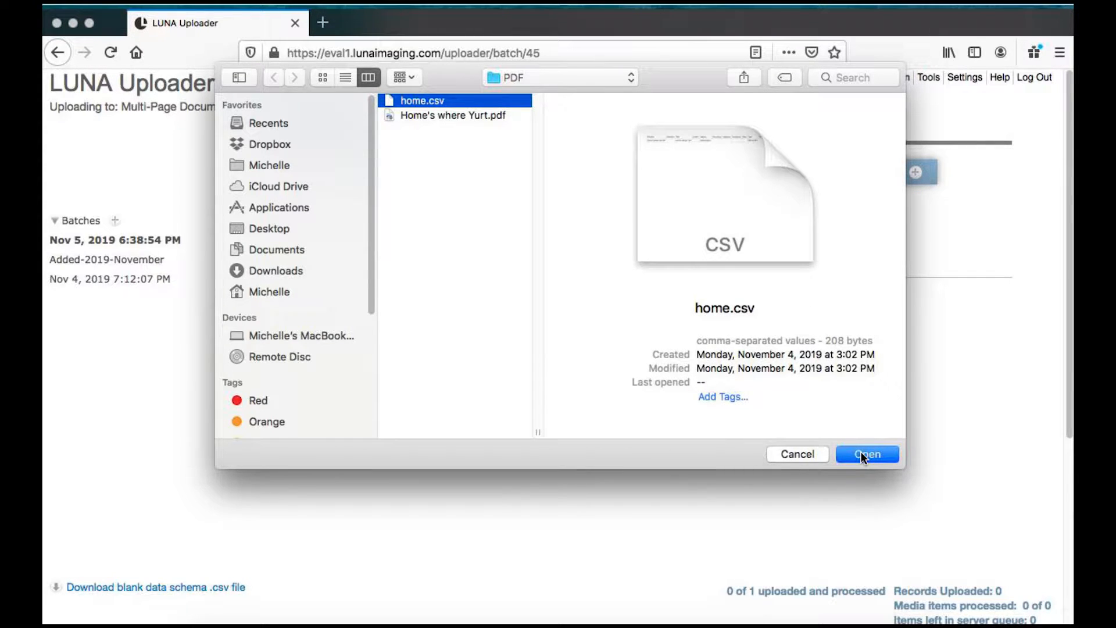
pyautogui.click(860, 451)
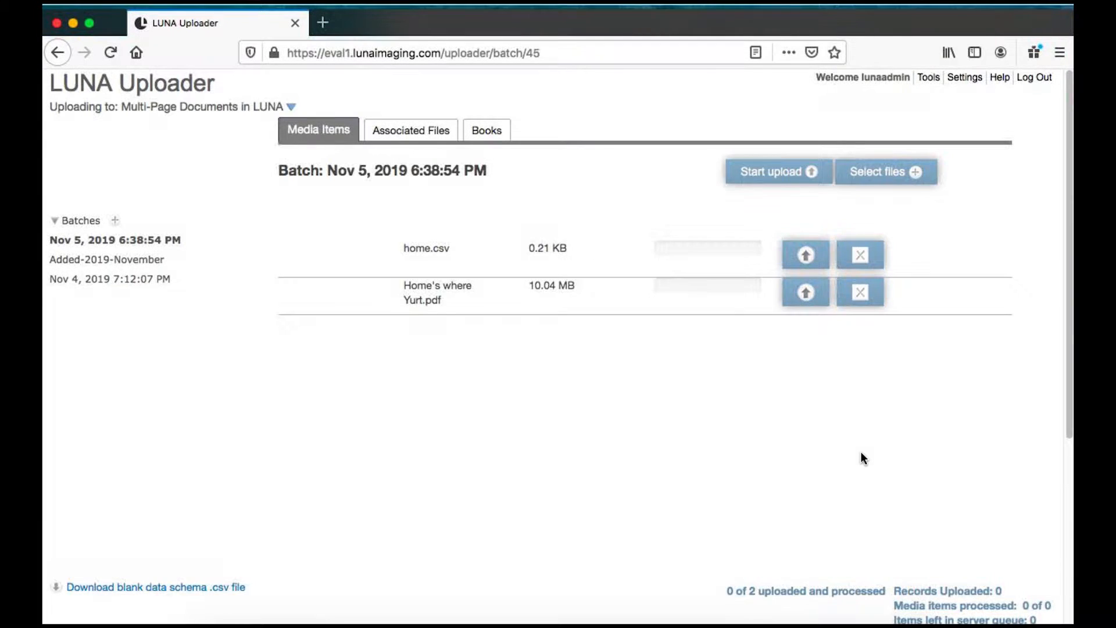
pyautogui.click(759, 173)
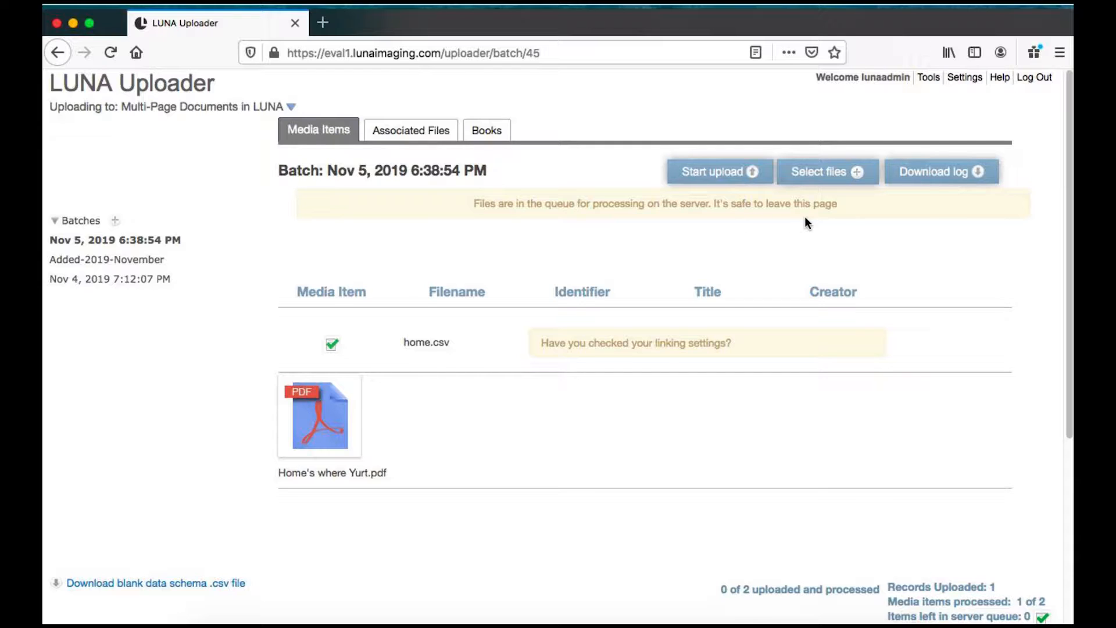
# - Open the uploaded Home's where Yurt item from Browse All in the Viewer
pyautogui.click(931, 79)
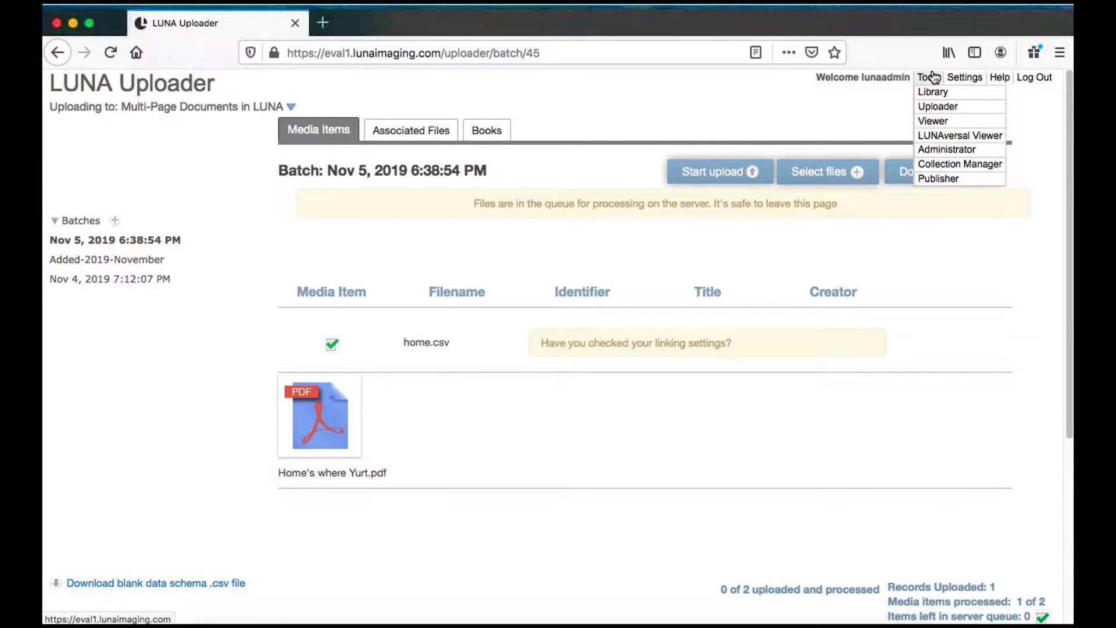
pyautogui.click(933, 122)
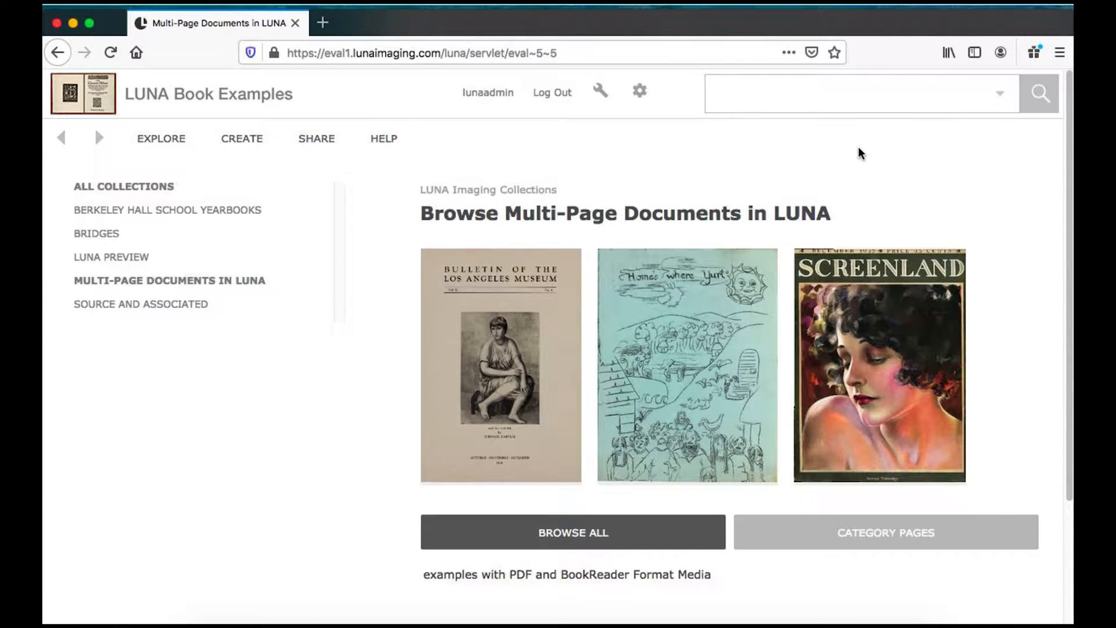
pyautogui.click(680, 215)
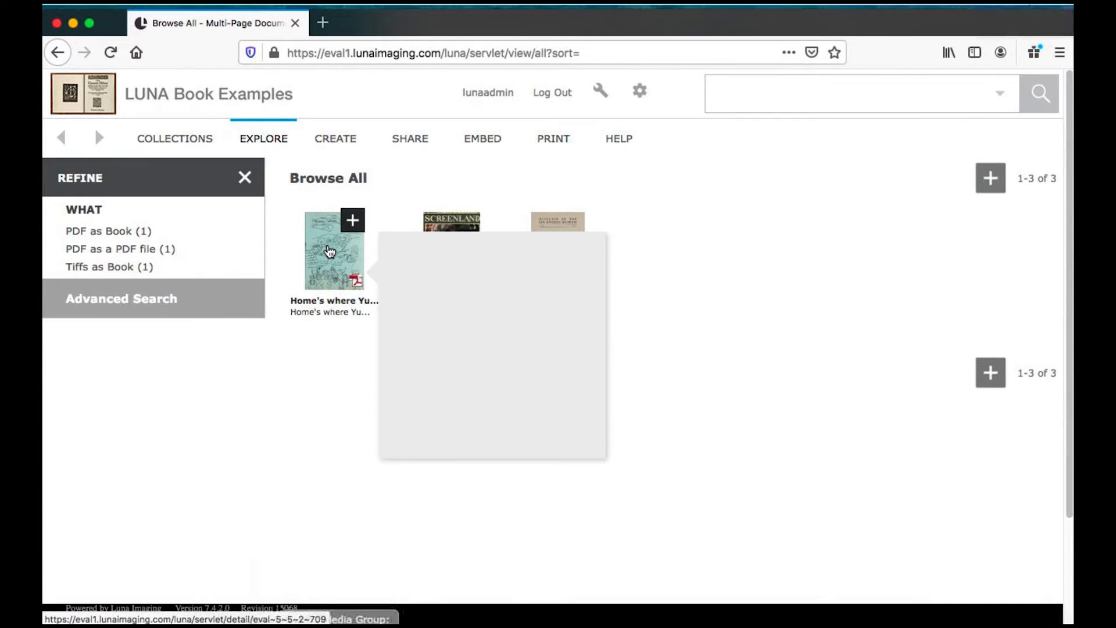
pyautogui.click(329, 251)
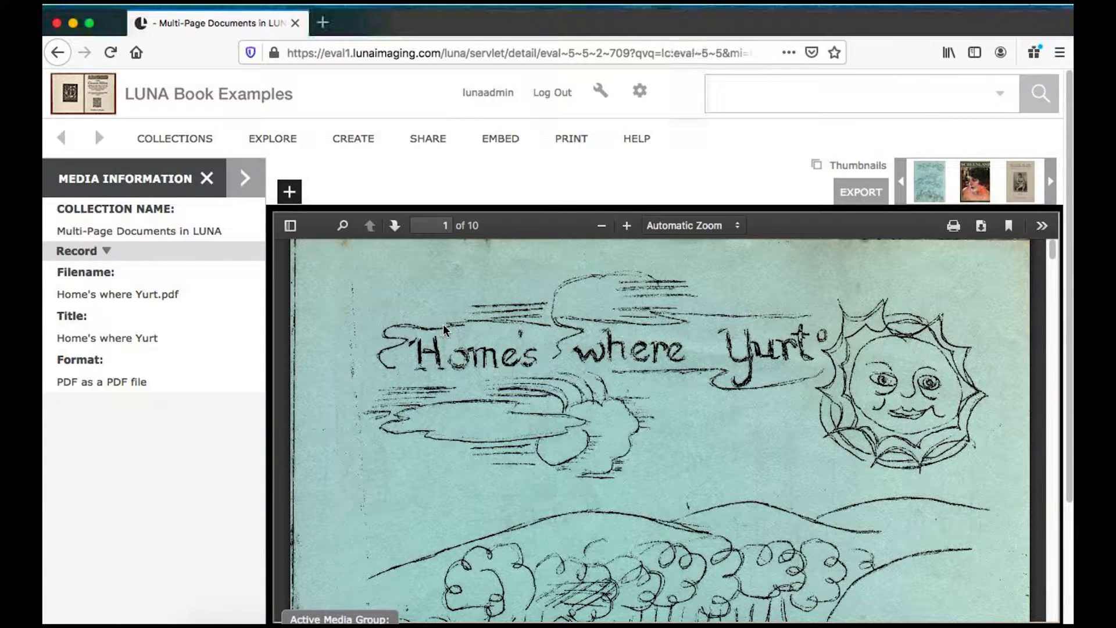
# - Page through the Home's where Yurt PDF, zooming the document out to 90%
pyautogui.scroll(-4, 444, 329)
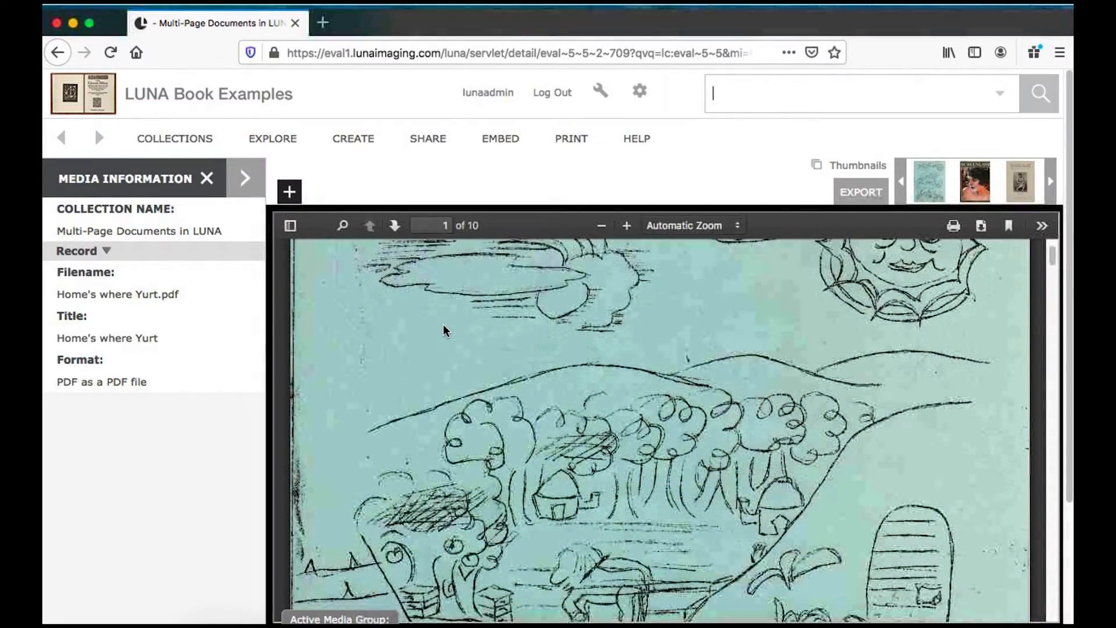
pyautogui.scroll(-1, 444, 329)
pyautogui.scroll(-5, 444, 329)
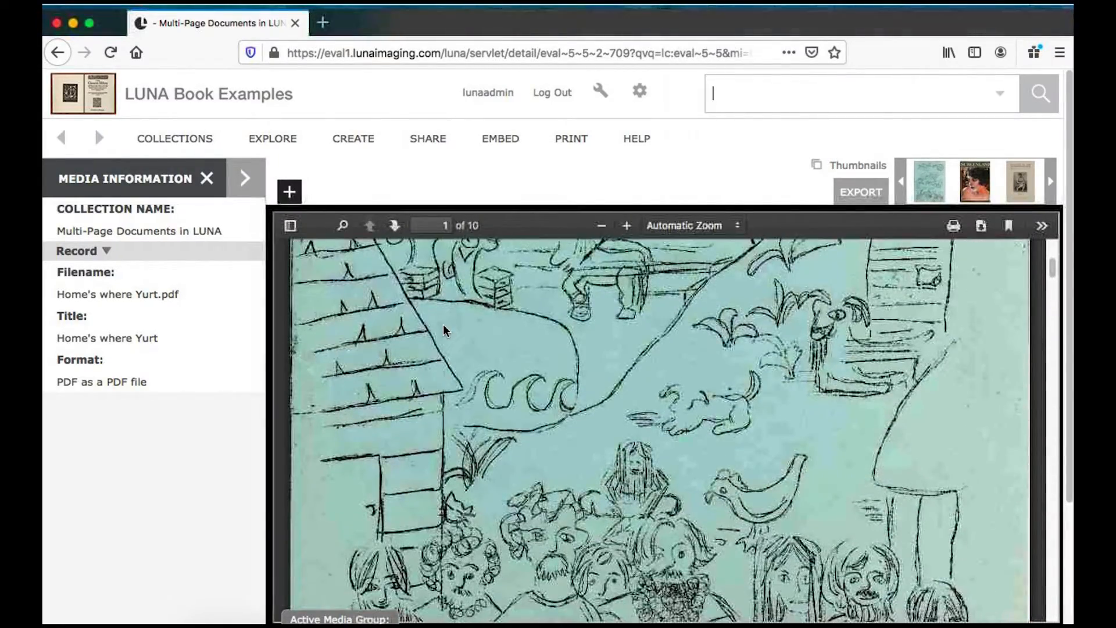
pyautogui.scroll(-6, 444, 329)
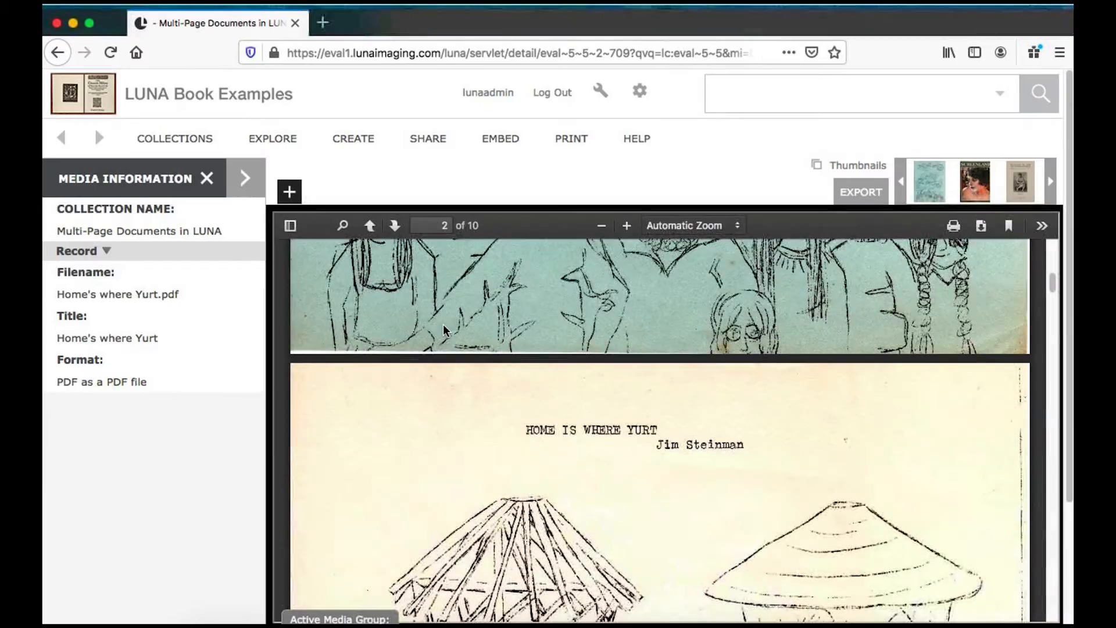
pyautogui.scroll(-8, 444, 329)
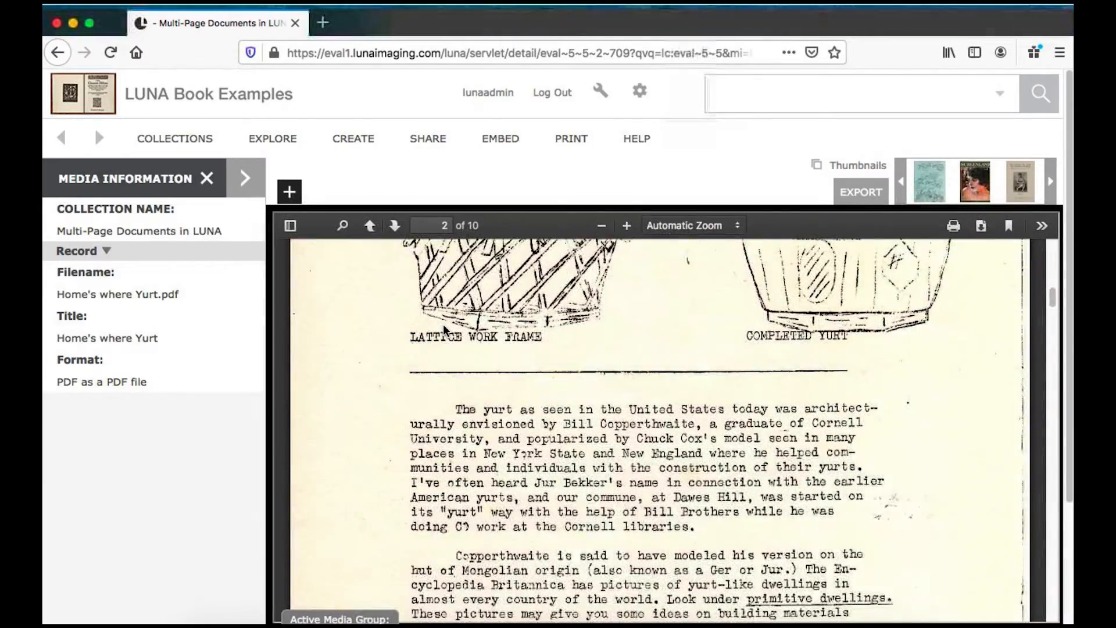
pyautogui.scroll(-8, 444, 329)
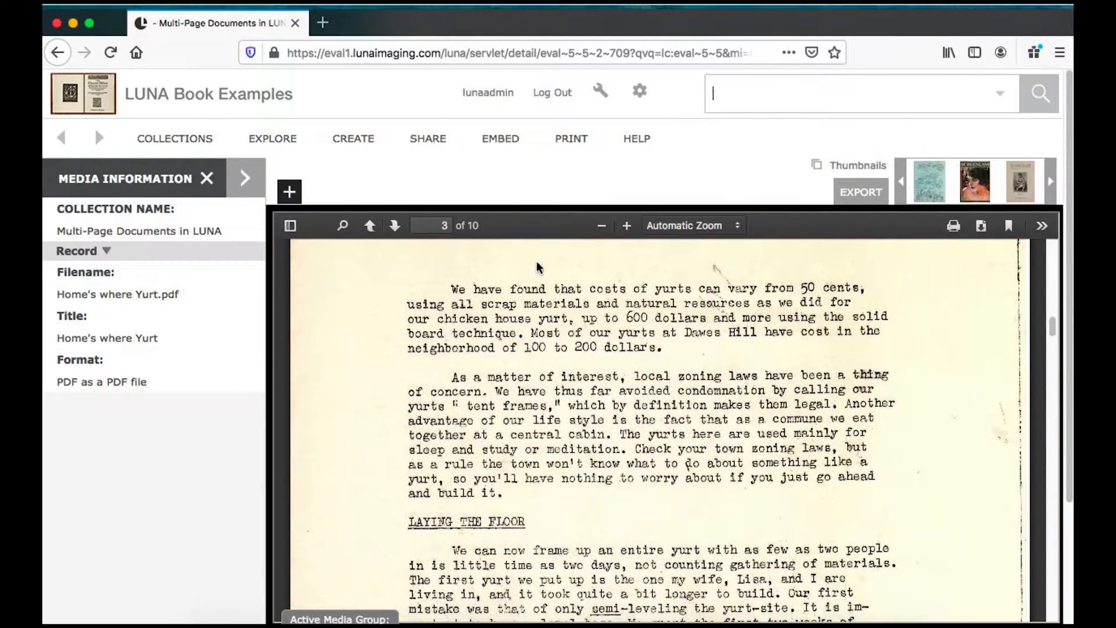
pyautogui.click(602, 227)
pyautogui.click(602, 227)
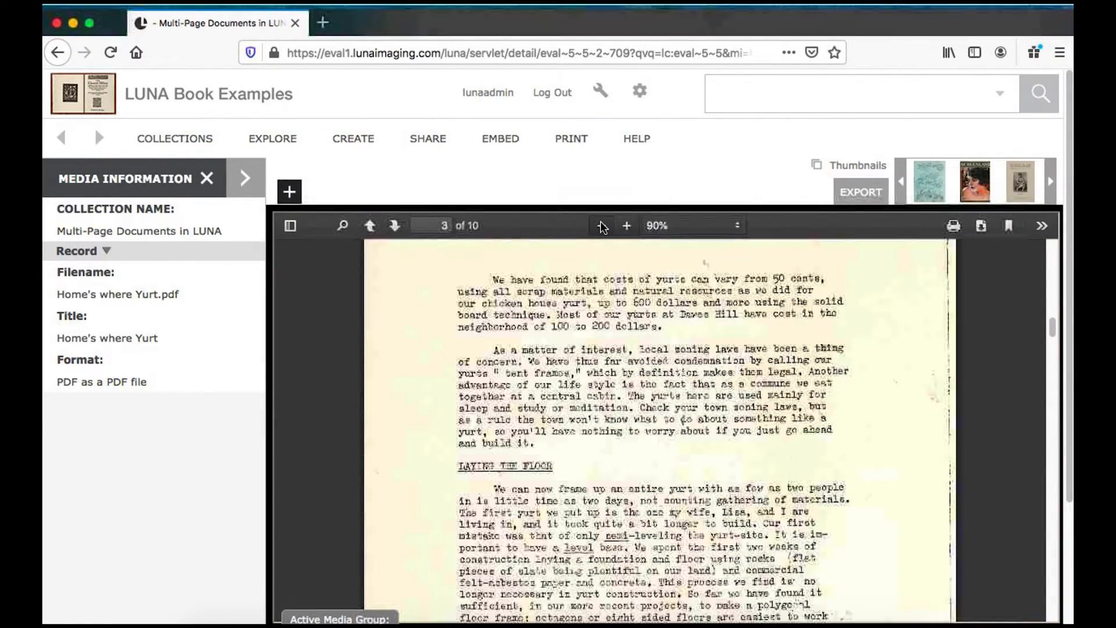
pyautogui.scroll(-2, 604, 448)
pyautogui.scroll(-10, 603, 447)
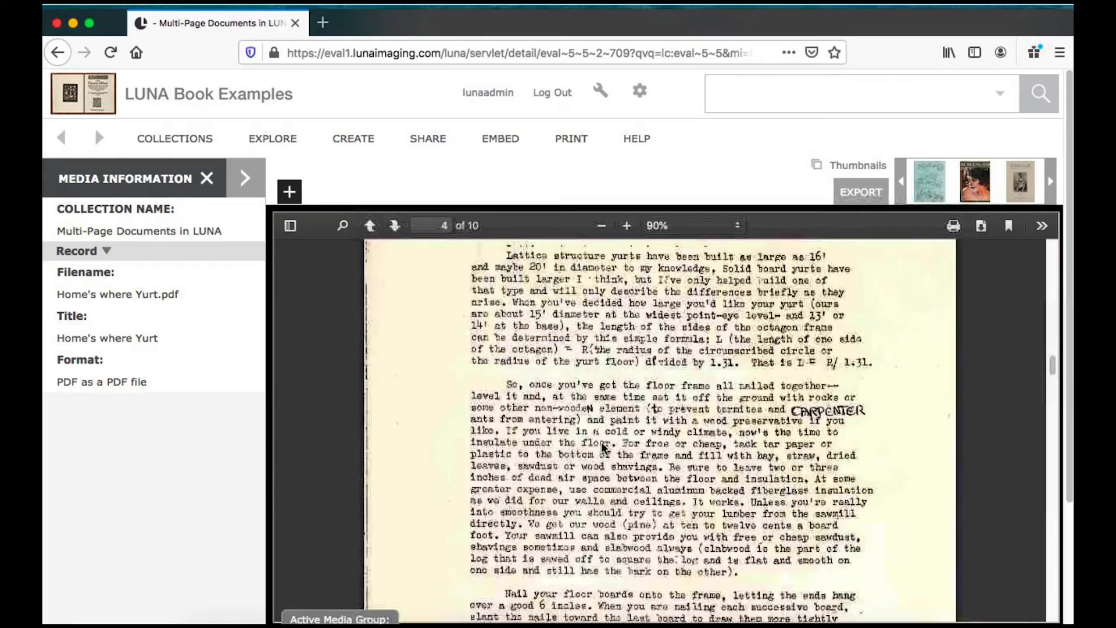
pyautogui.scroll(-10, 604, 447)
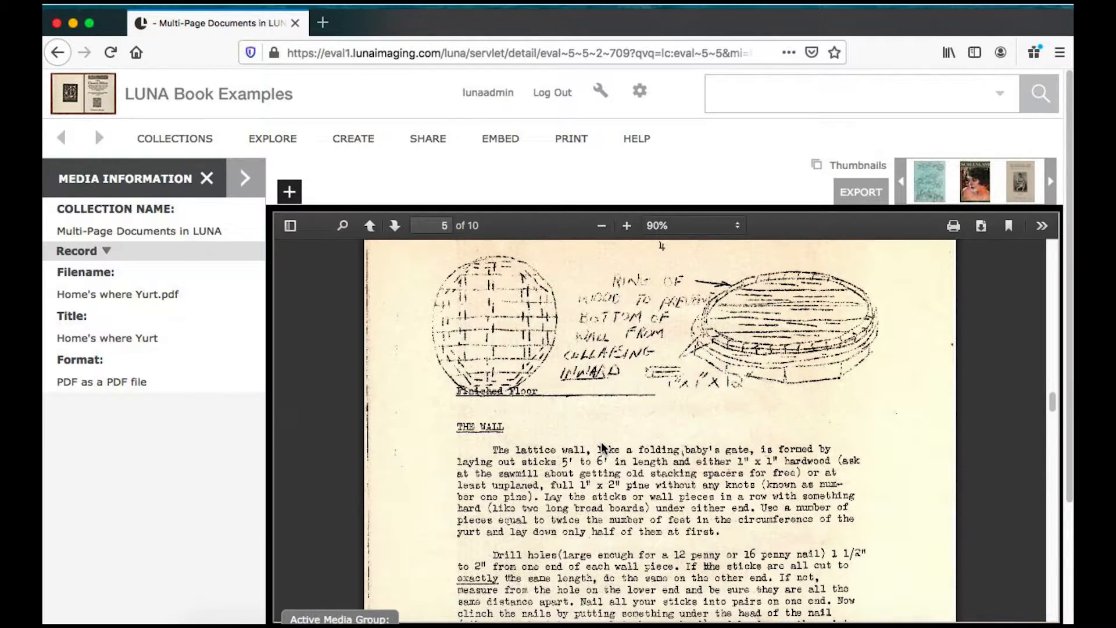
# - Return to the Uploader and create a new batch under Books
pyautogui.click(600, 90)
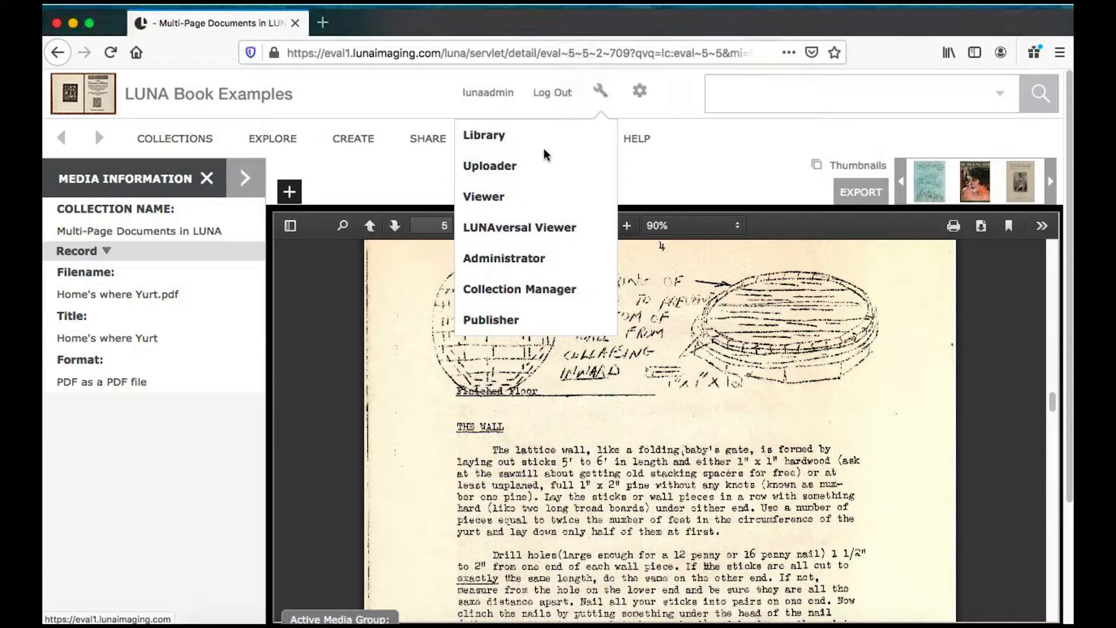
pyautogui.click(504, 166)
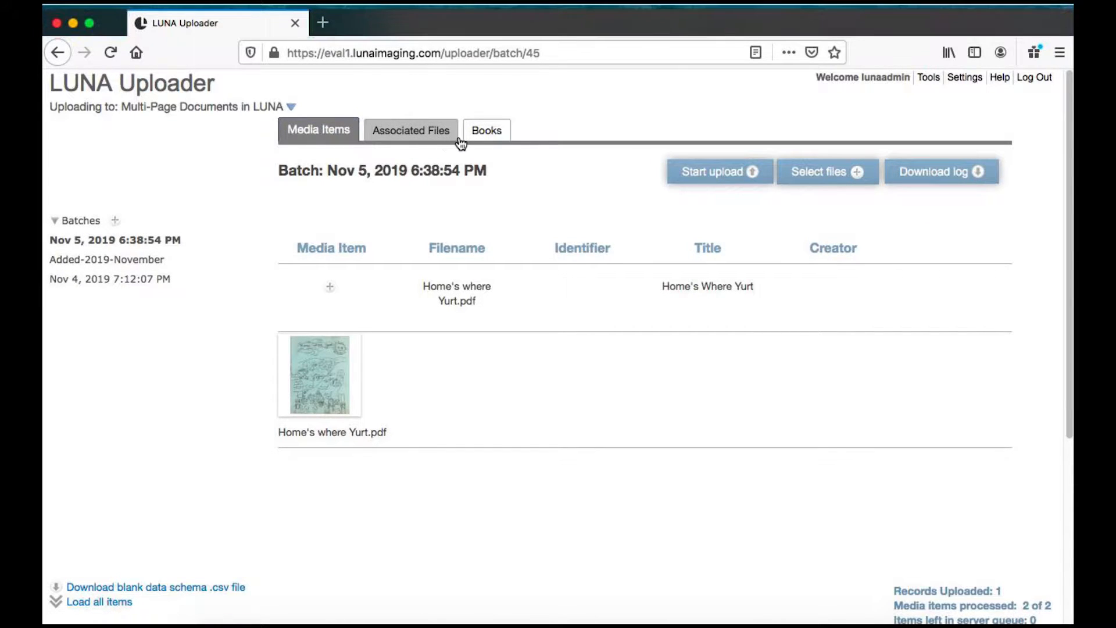
pyautogui.click(490, 131)
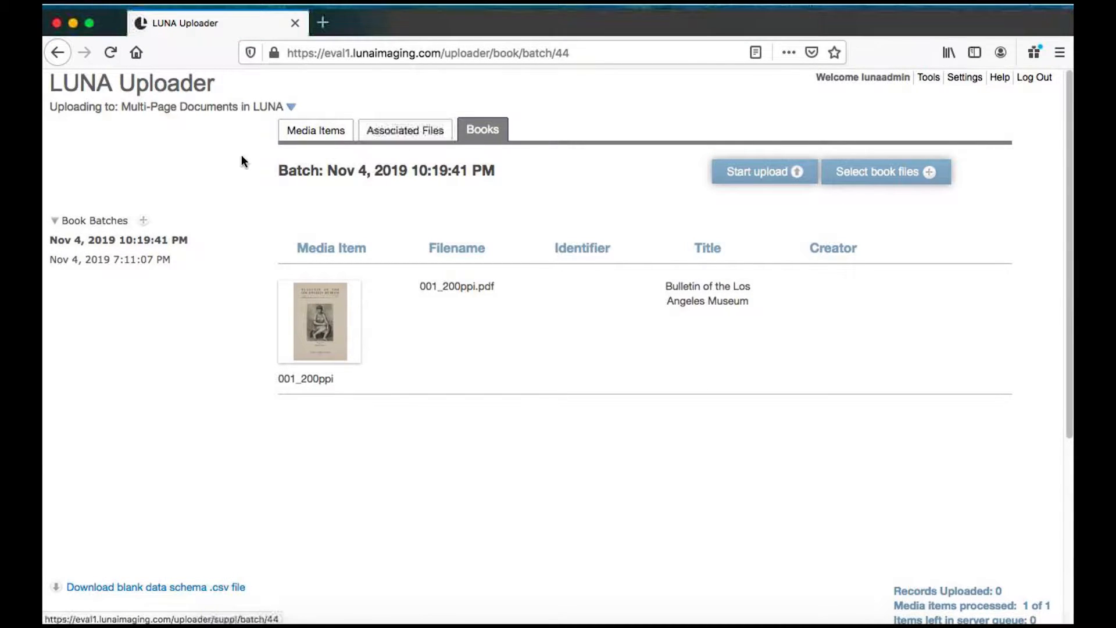
pyautogui.click(145, 221)
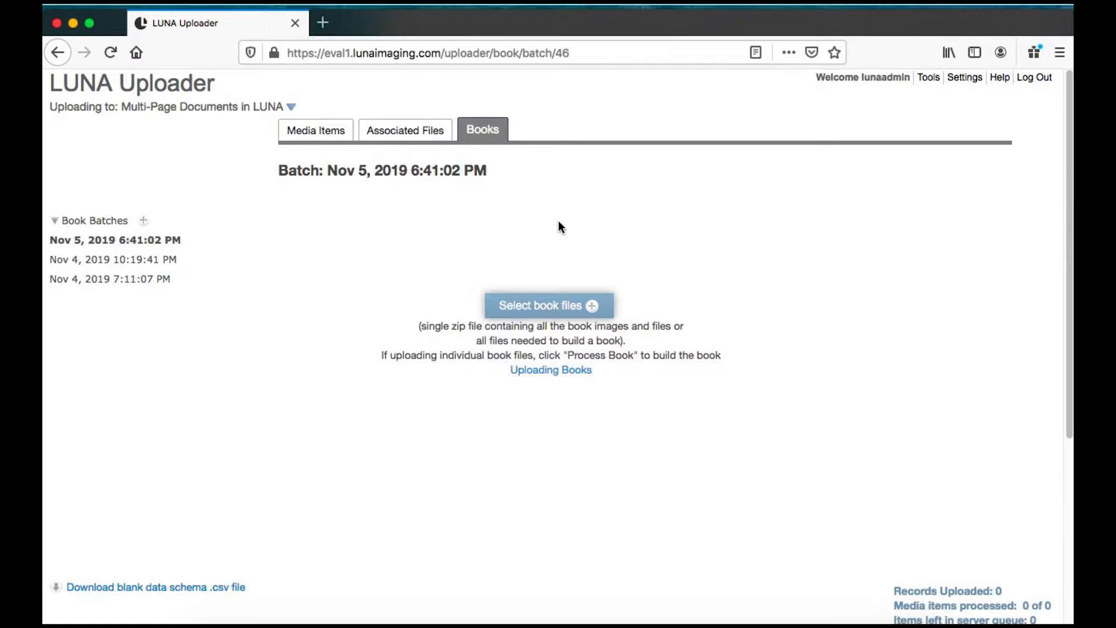
# - Select ScreenlandDec1923.pdf and screenland.csv from the LUNA Book as PDF folder and start the book upload
pyautogui.click(546, 303)
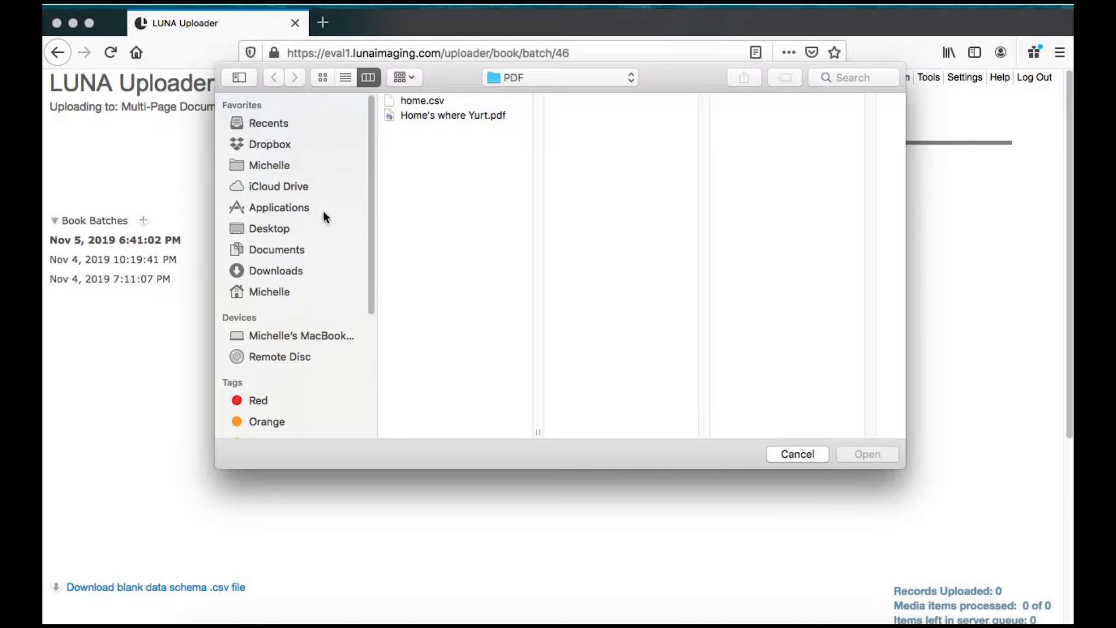
pyautogui.click(258, 233)
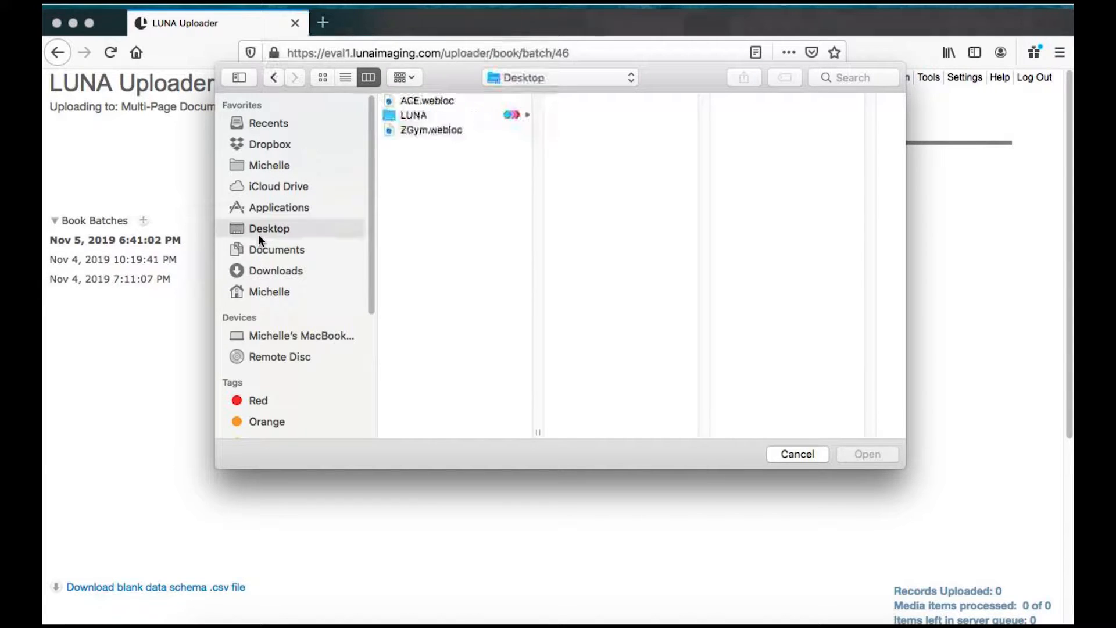
pyautogui.click(407, 115)
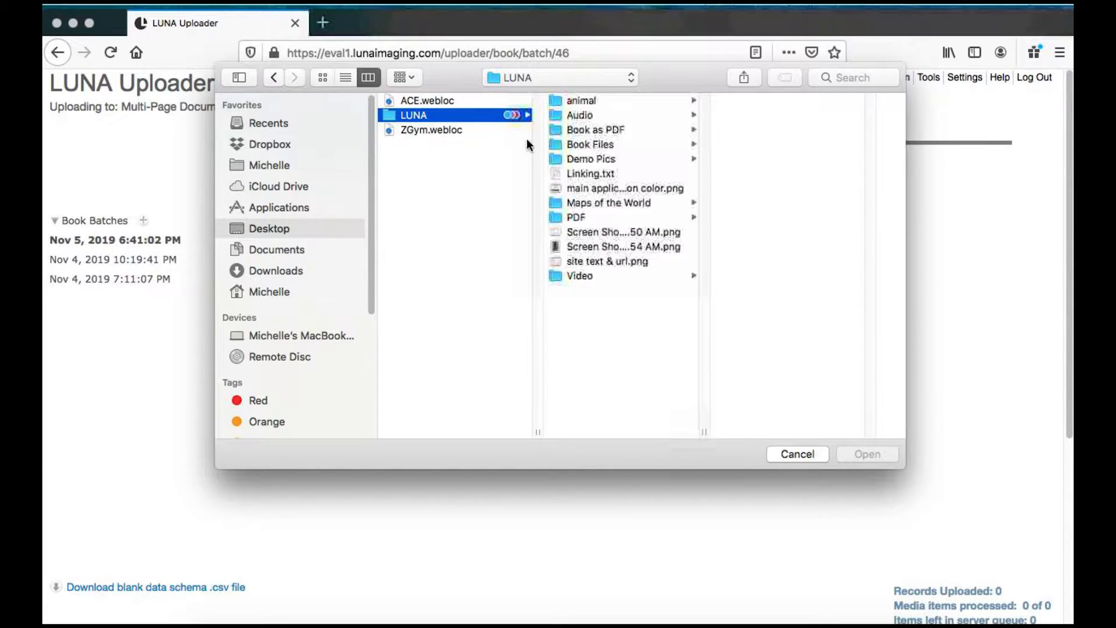
pyautogui.click(583, 129)
pyautogui.click(767, 114)
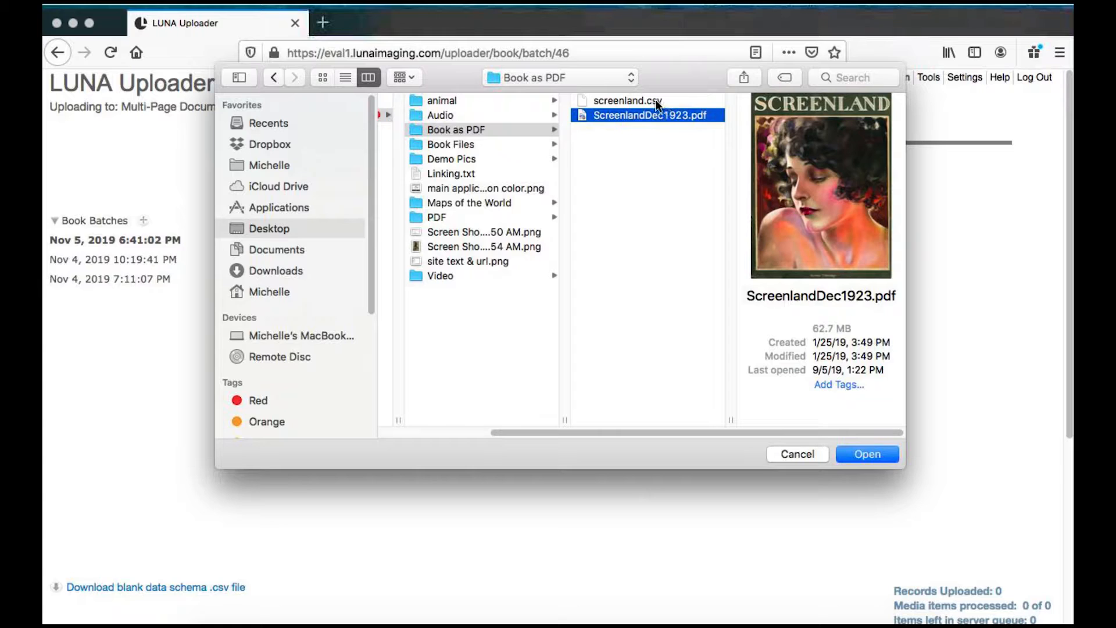
pyautogui.keyDown('shift'); pyautogui.click(656, 101); pyautogui.keyUp('shift')
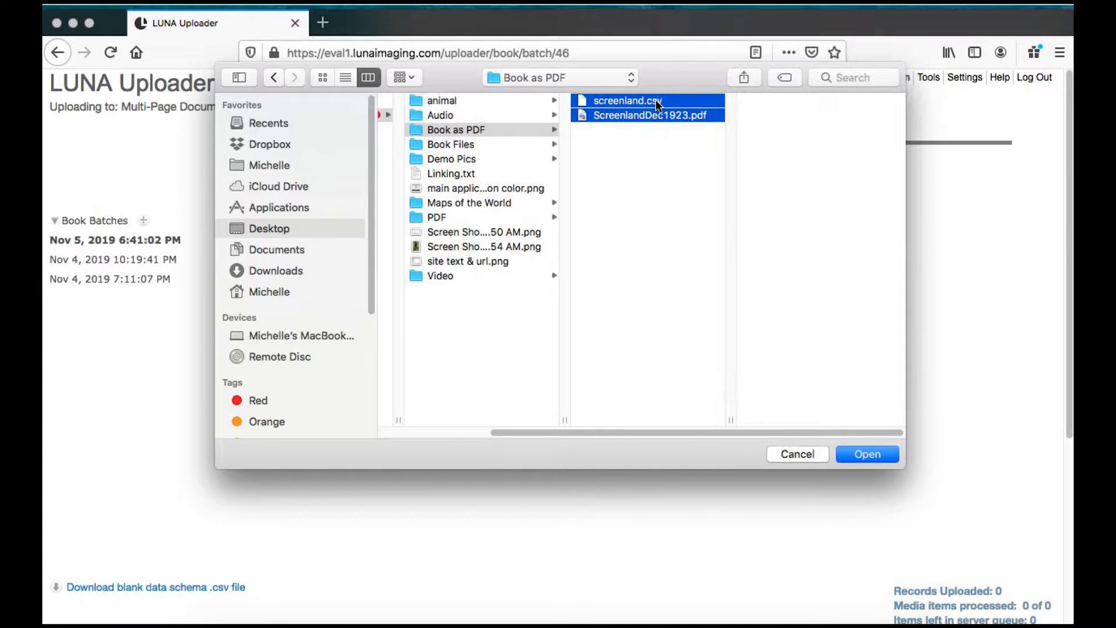
pyautogui.click(862, 454)
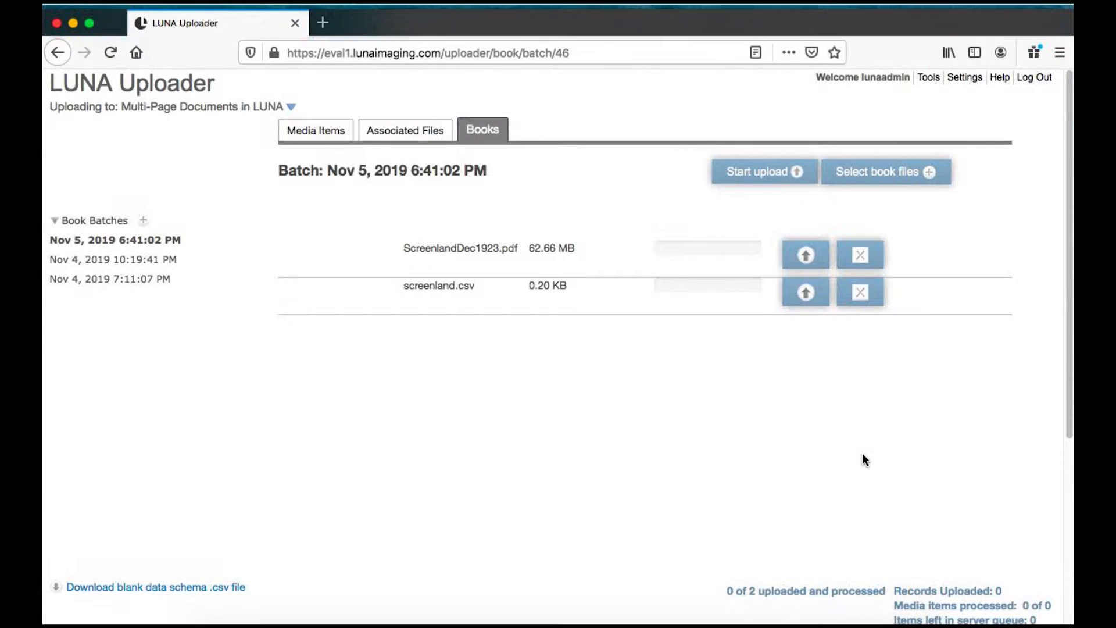
pyautogui.click(745, 174)
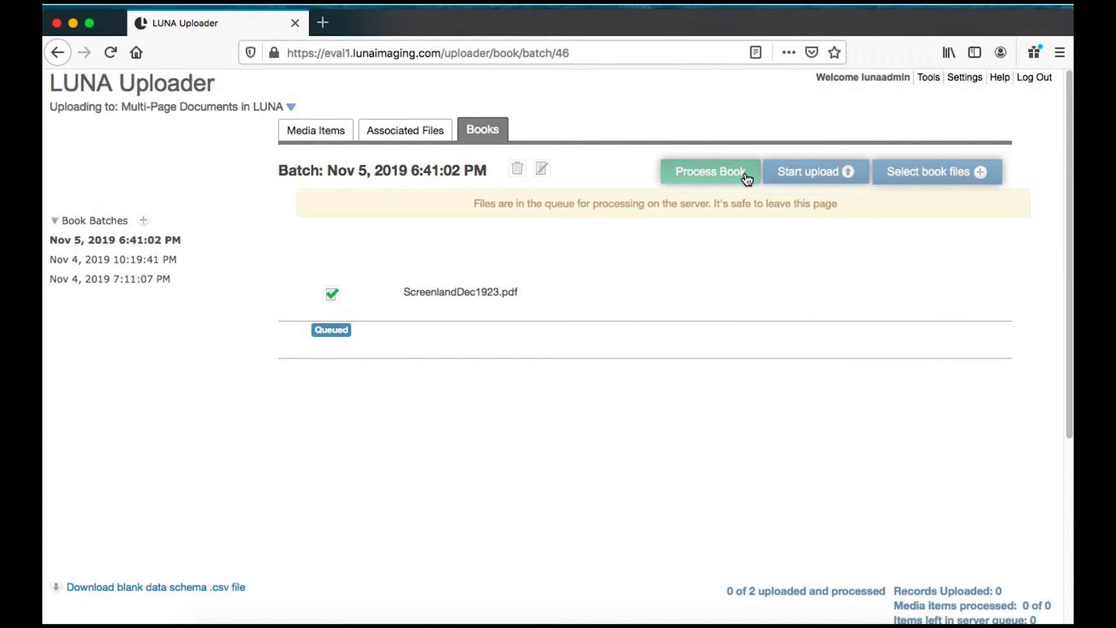
# - Start processing the ScreenlandDec1923 book and switch to the Viewer
pyautogui.click(705, 175)
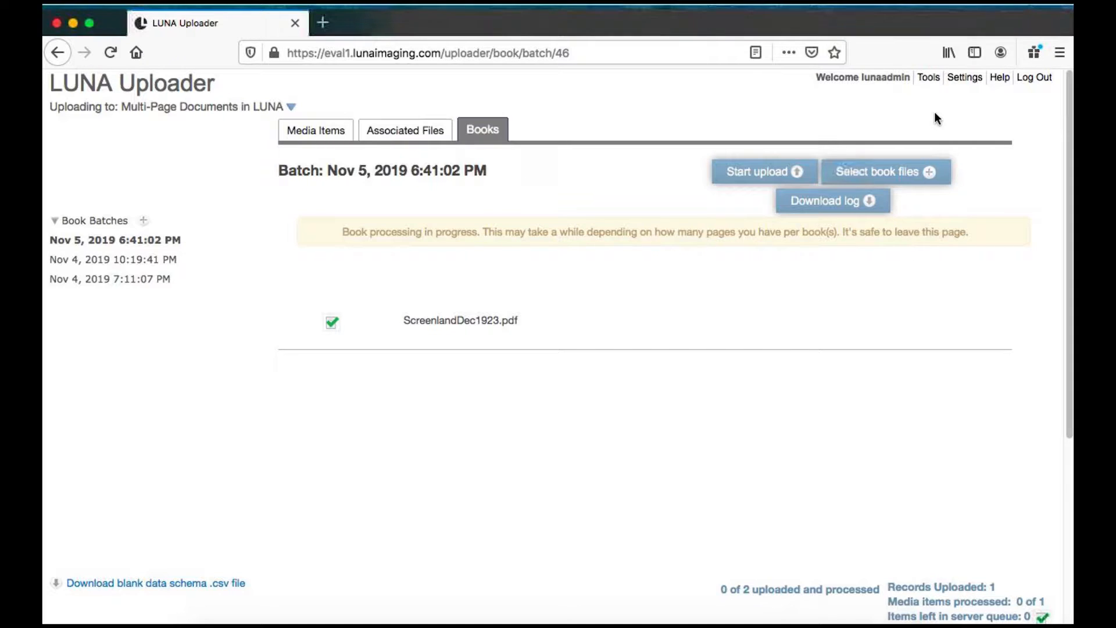
pyautogui.moveTo(928, 80)
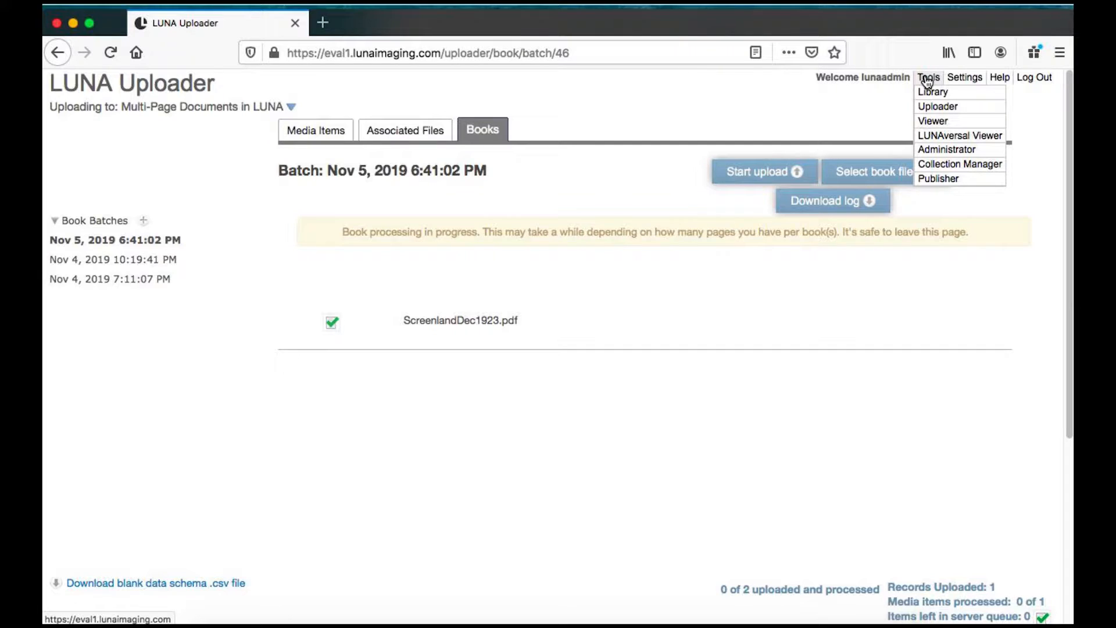
pyautogui.click(932, 121)
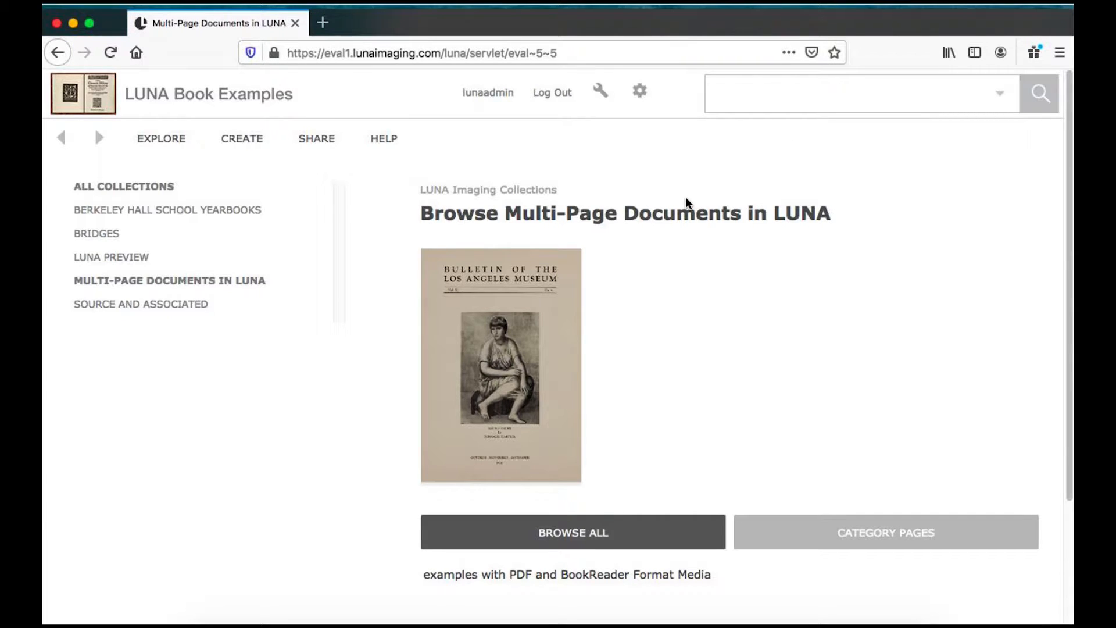
# - Browse all items in Multi-Page Documents in LUNA and open the ScreenlandDec1923 book
pyautogui.click(665, 217)
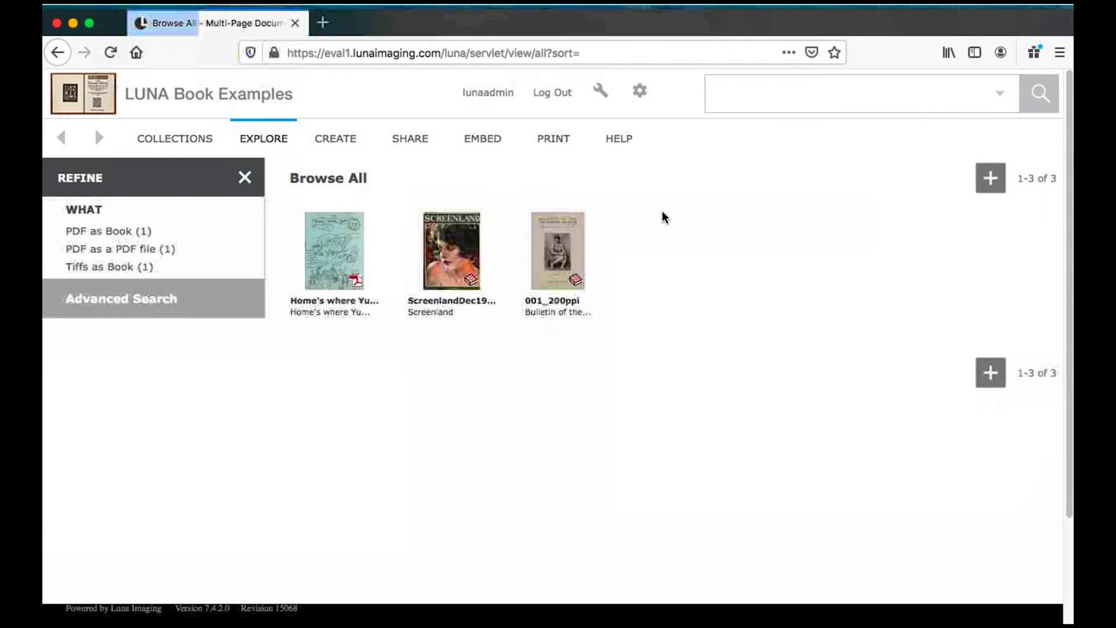
pyautogui.moveTo(459, 251)
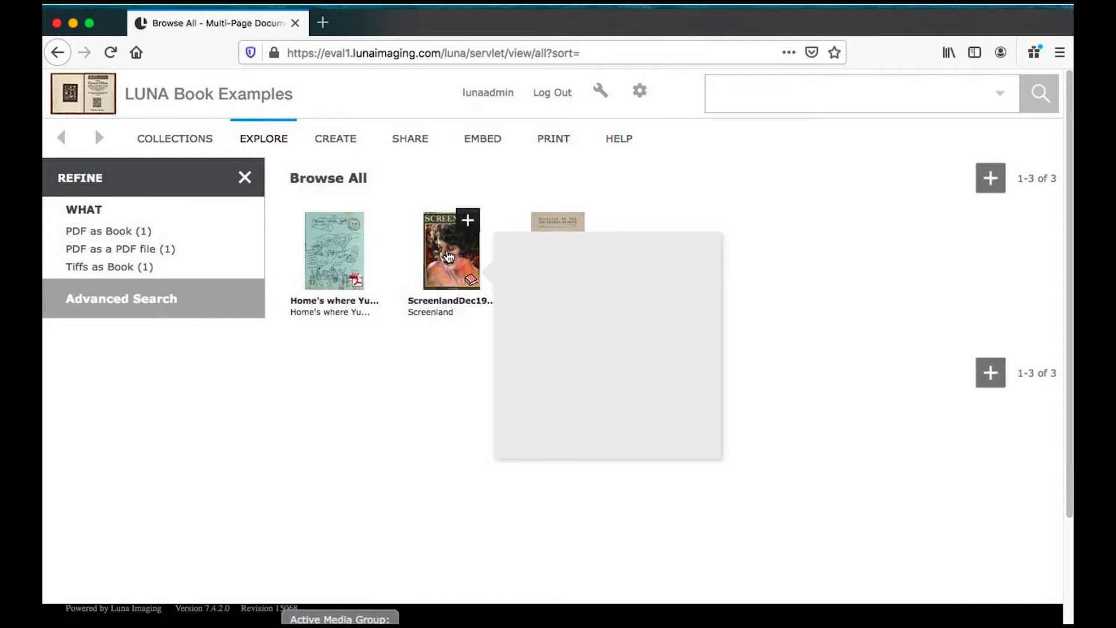
pyautogui.click(448, 257)
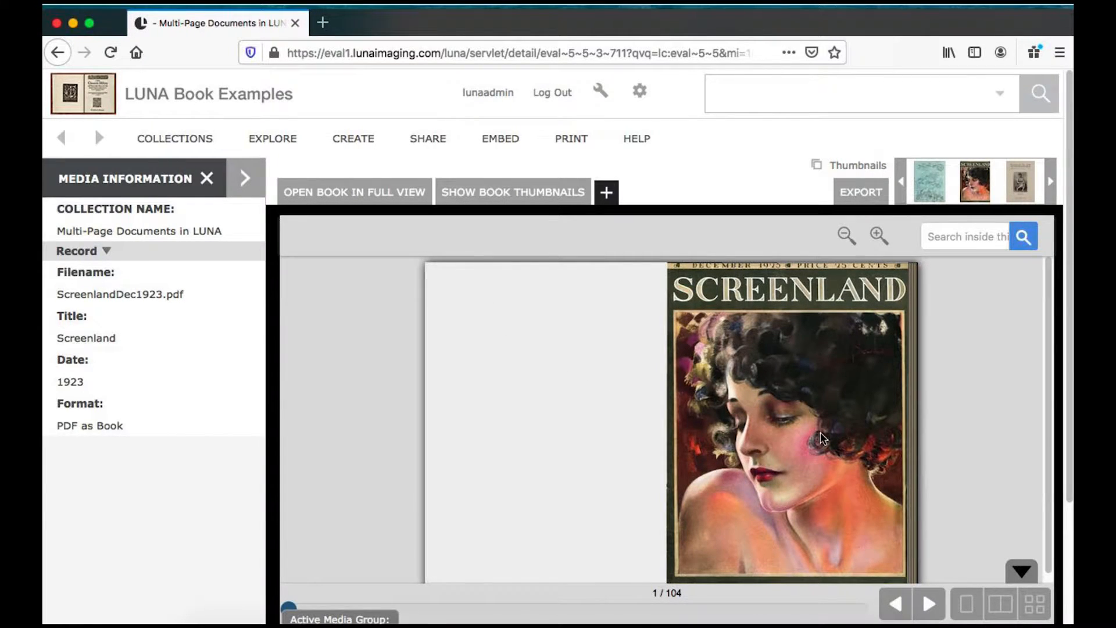
# - Page forward through the Screenland book in the book viewer
pyautogui.click(876, 443)
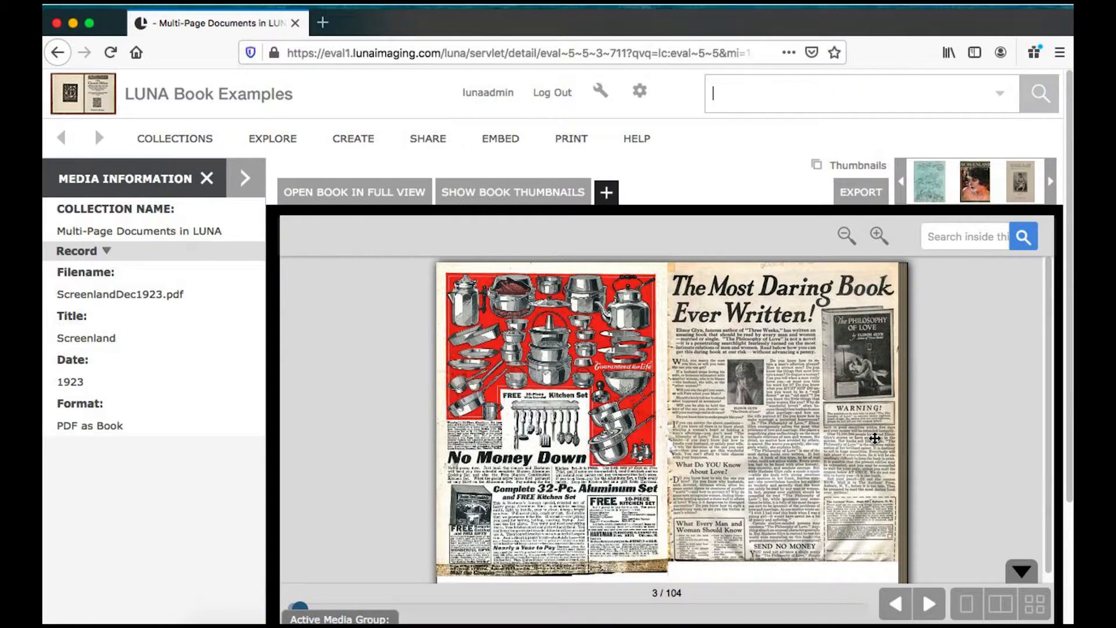
pyautogui.click(875, 438)
pyautogui.click(875, 438)
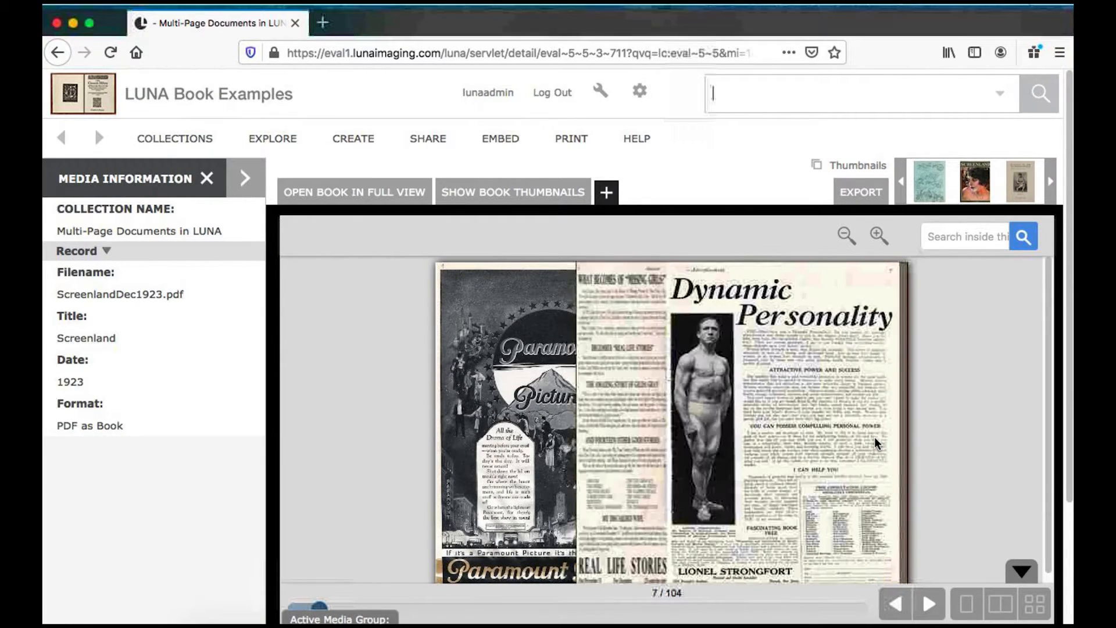
pyautogui.click(875, 438)
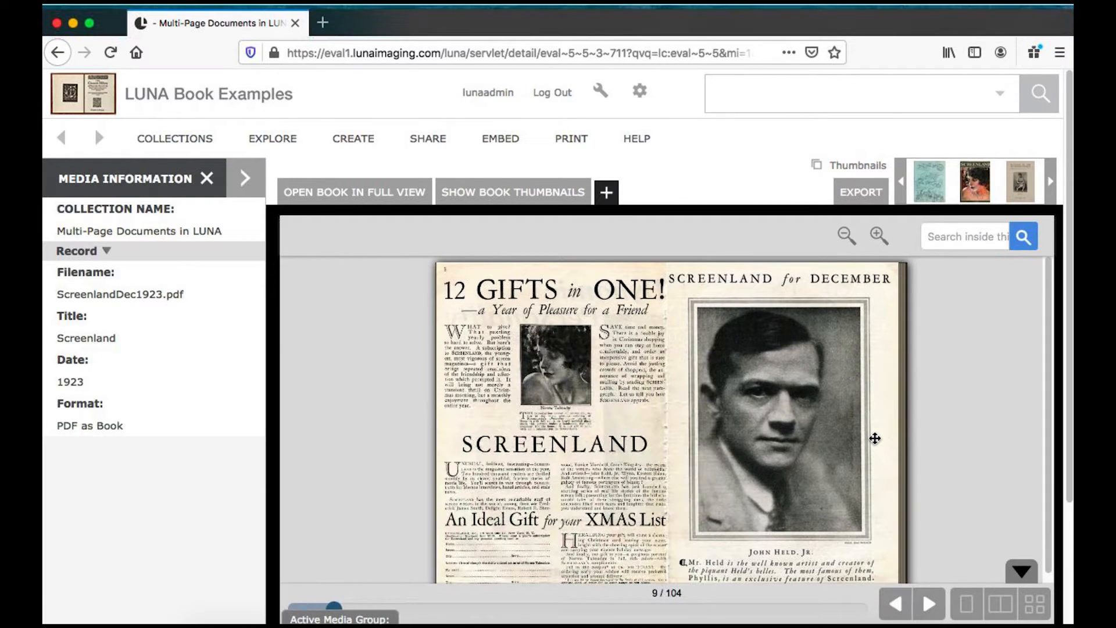
pyautogui.click(875, 438)
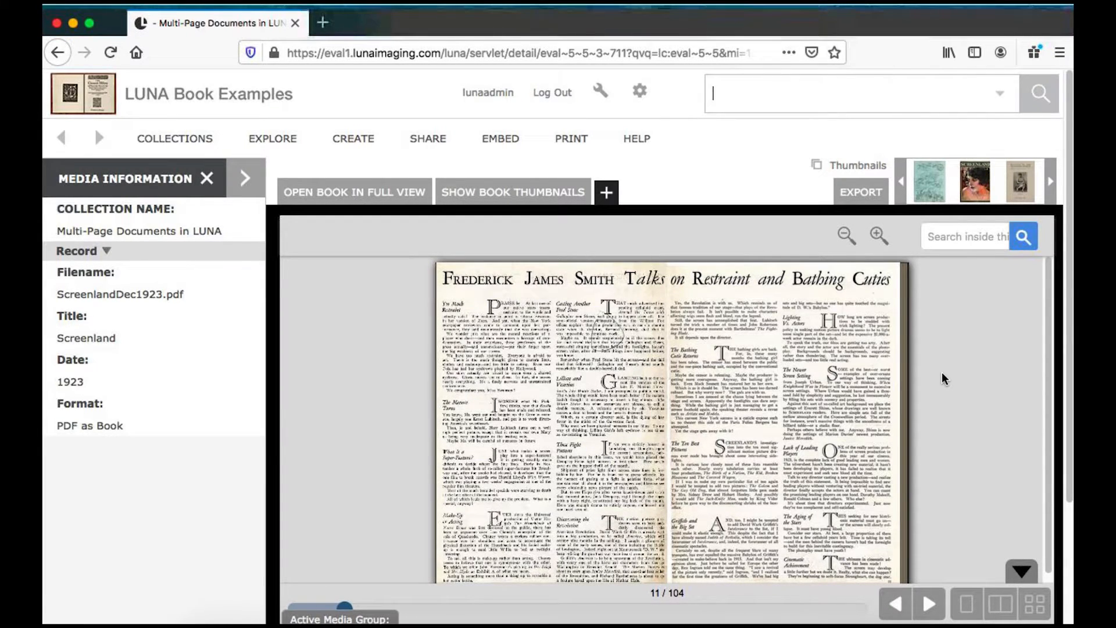
pyautogui.click(890, 398)
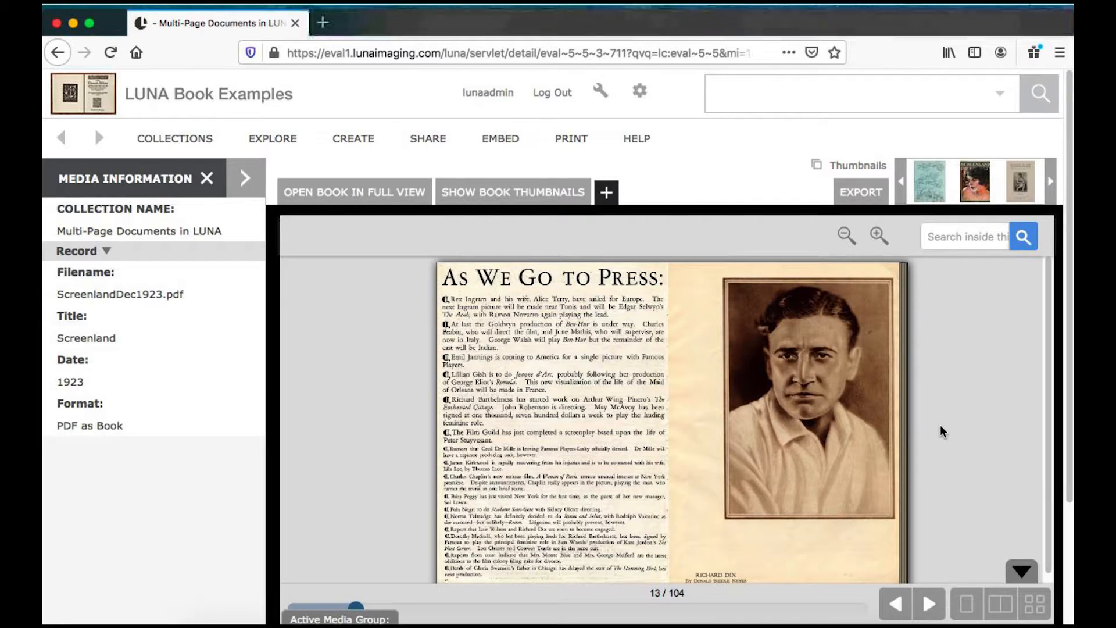
# - Return to the Uploader and create a new batch under Books
pyautogui.click(598, 91)
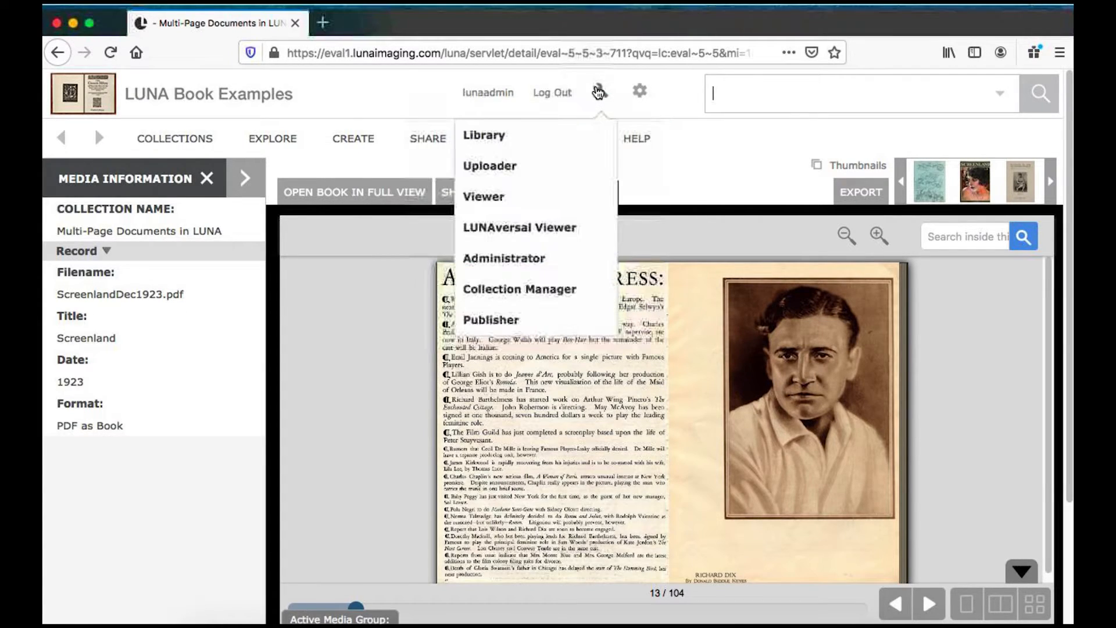
pyautogui.moveTo(598, 96)
pyautogui.click(539, 168)
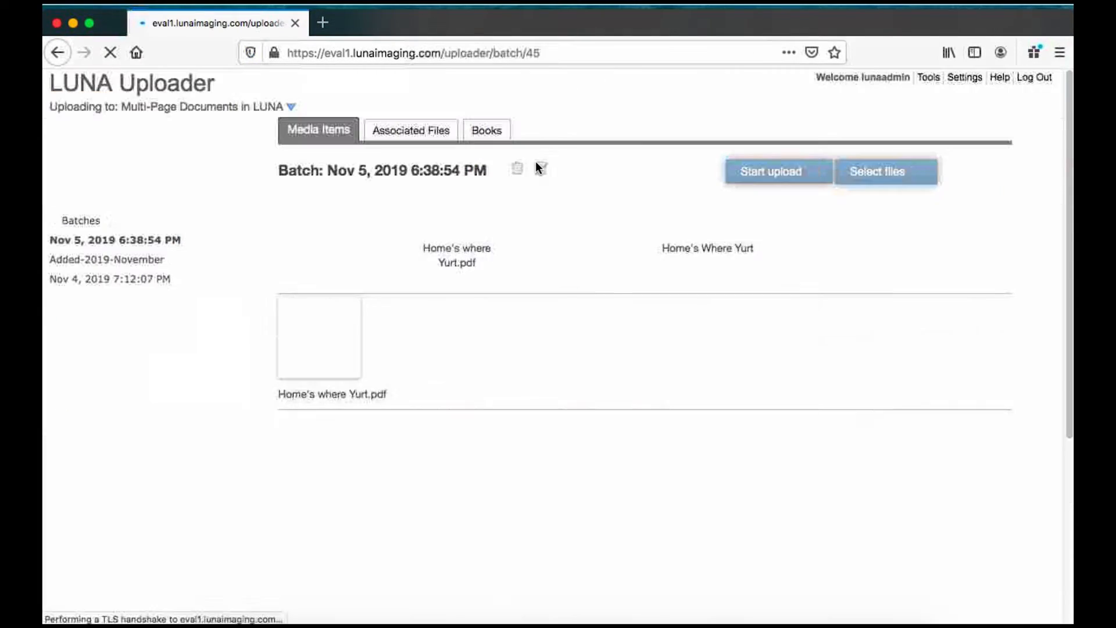
pyautogui.click(490, 132)
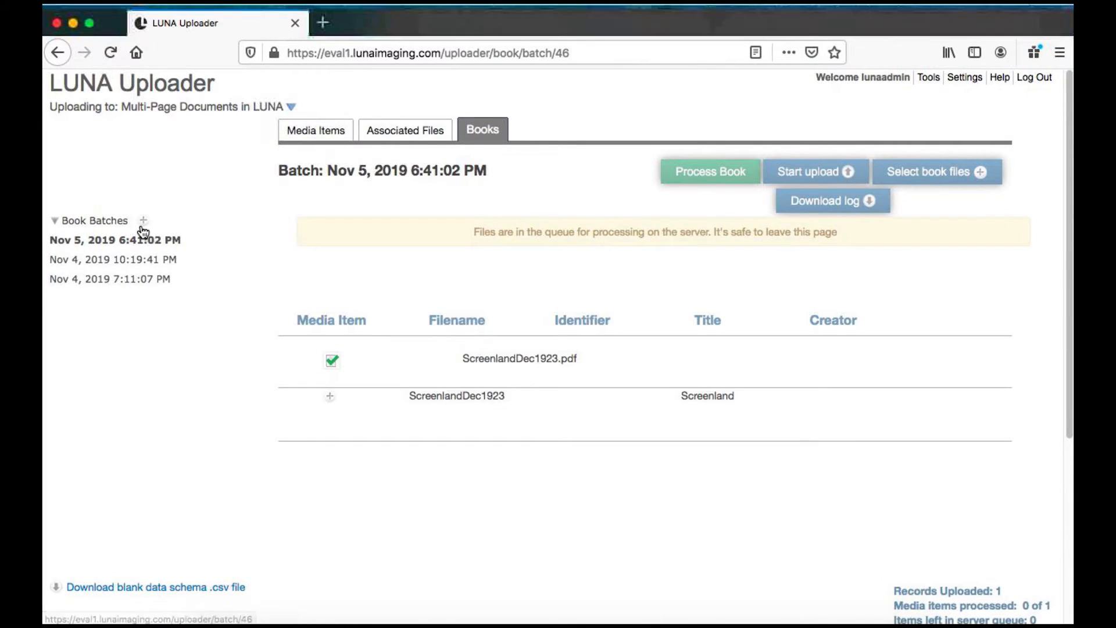
pyautogui.click(144, 223)
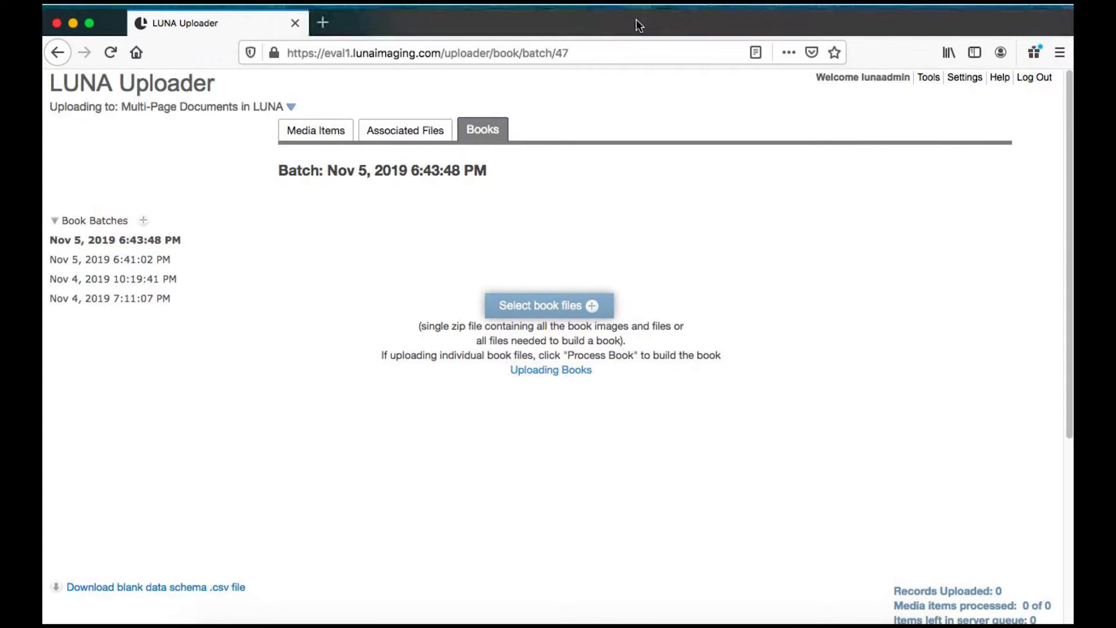
# - Browse the LUNA Book Files folder in Finder, previewing 0001.tif and 001_200ppi.pdf
pyautogui.moveTo(623, 25); pyautogui.dragTo(529, 26)
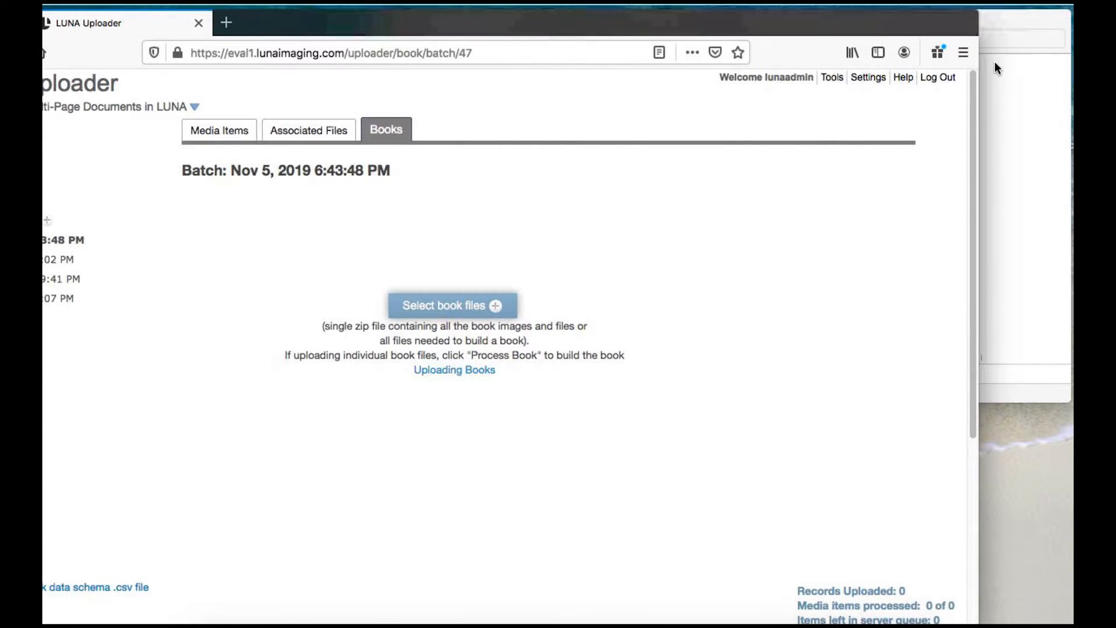
pyautogui.click(1011, 25)
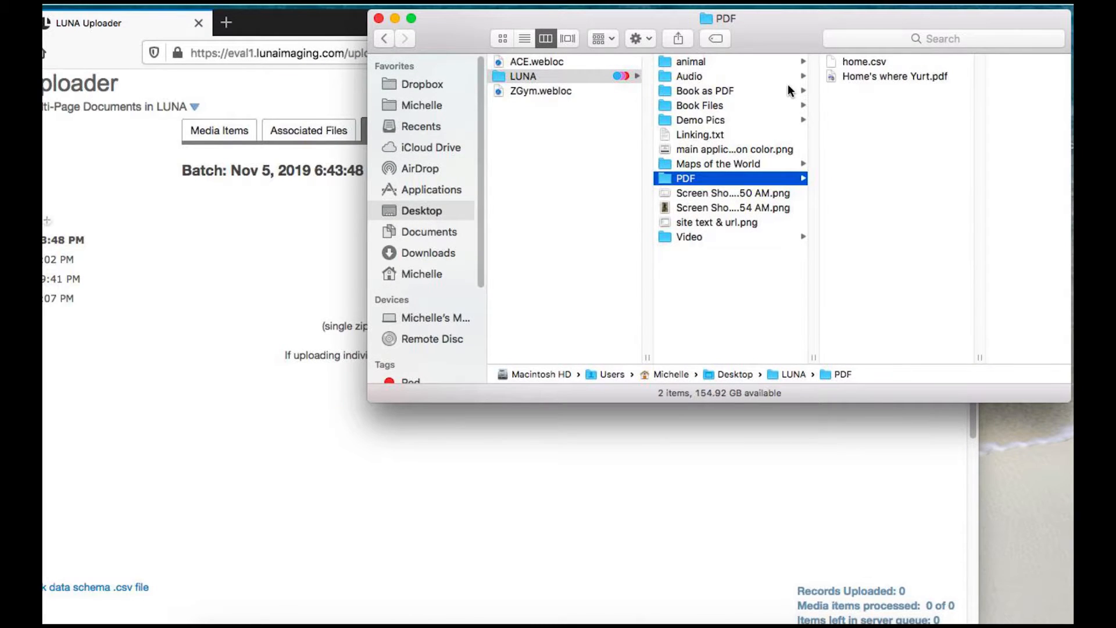
pyautogui.click(700, 119)
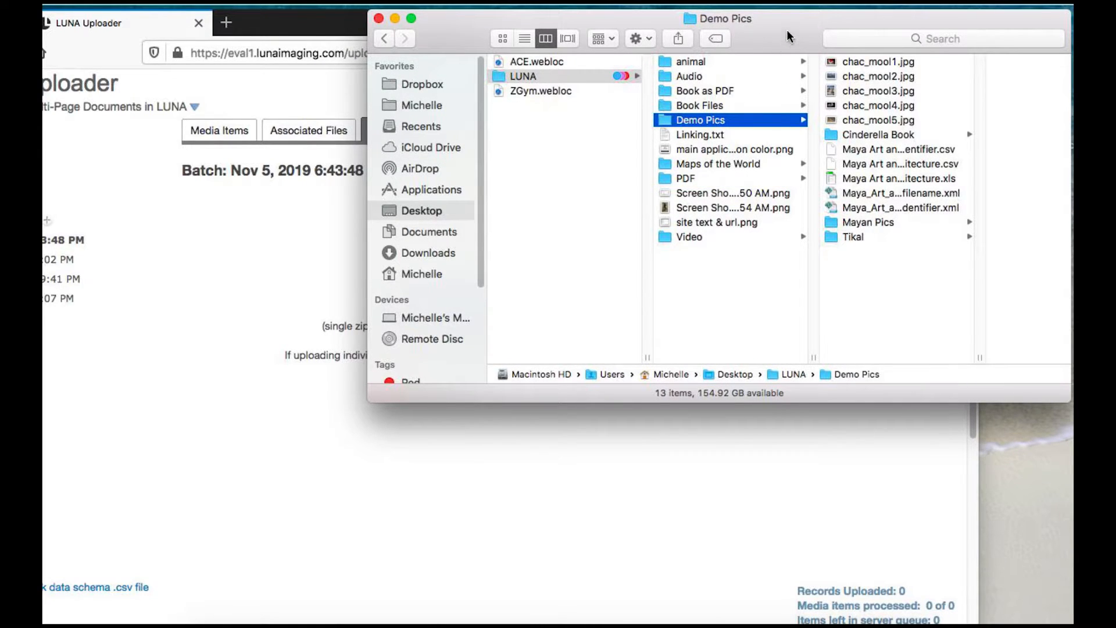
pyautogui.moveTo(766, 36); pyautogui.dragTo(610, 50)
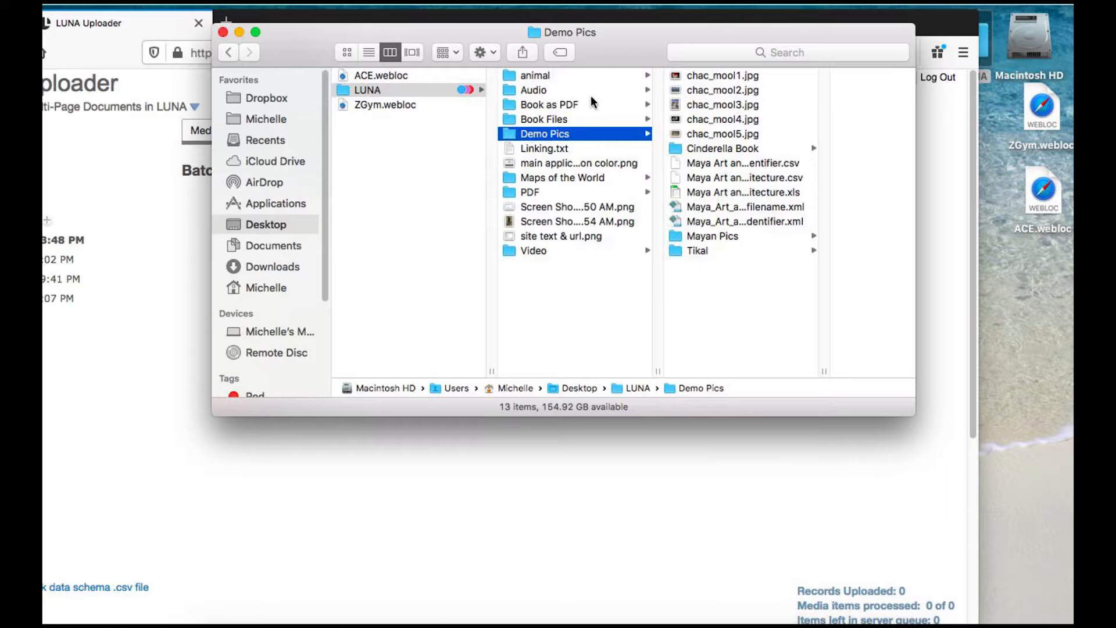
pyautogui.click(545, 120)
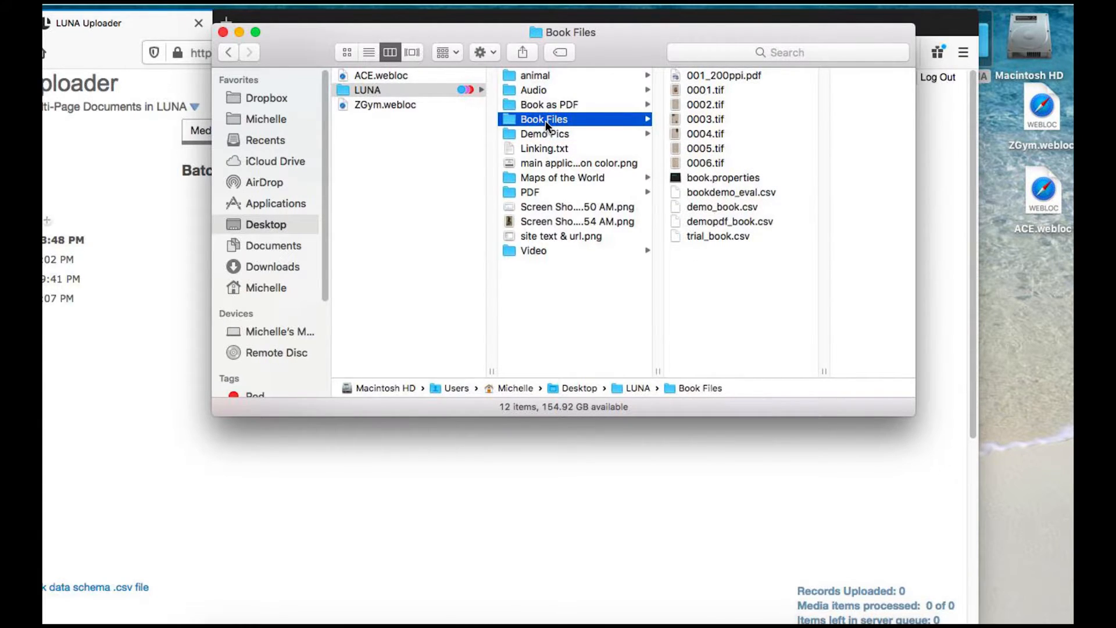
pyautogui.click(689, 91)
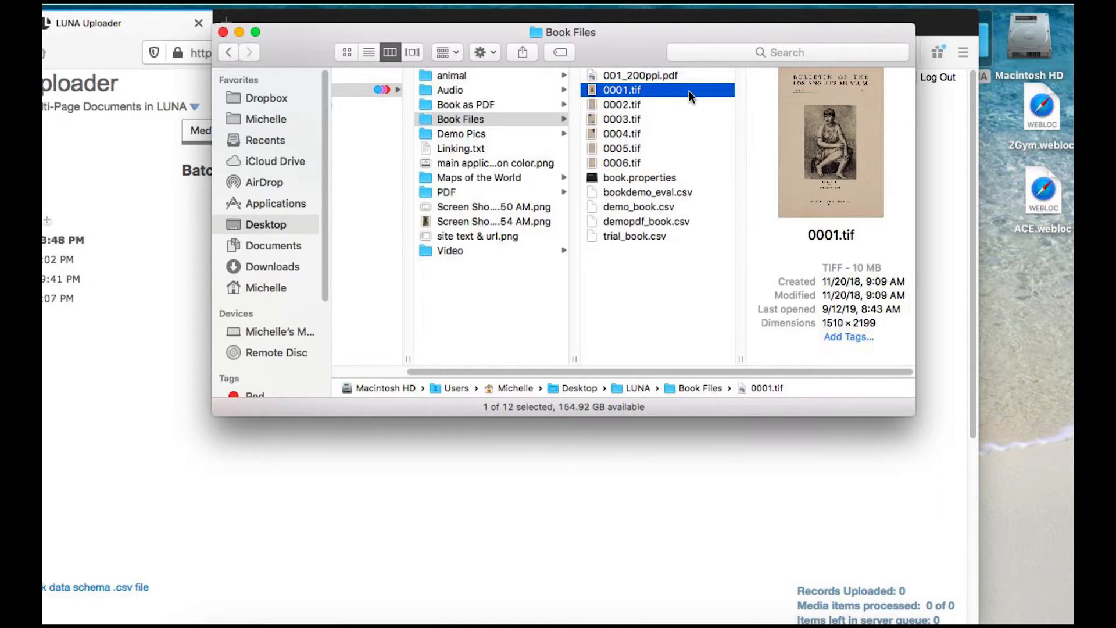
pyautogui.click(619, 75)
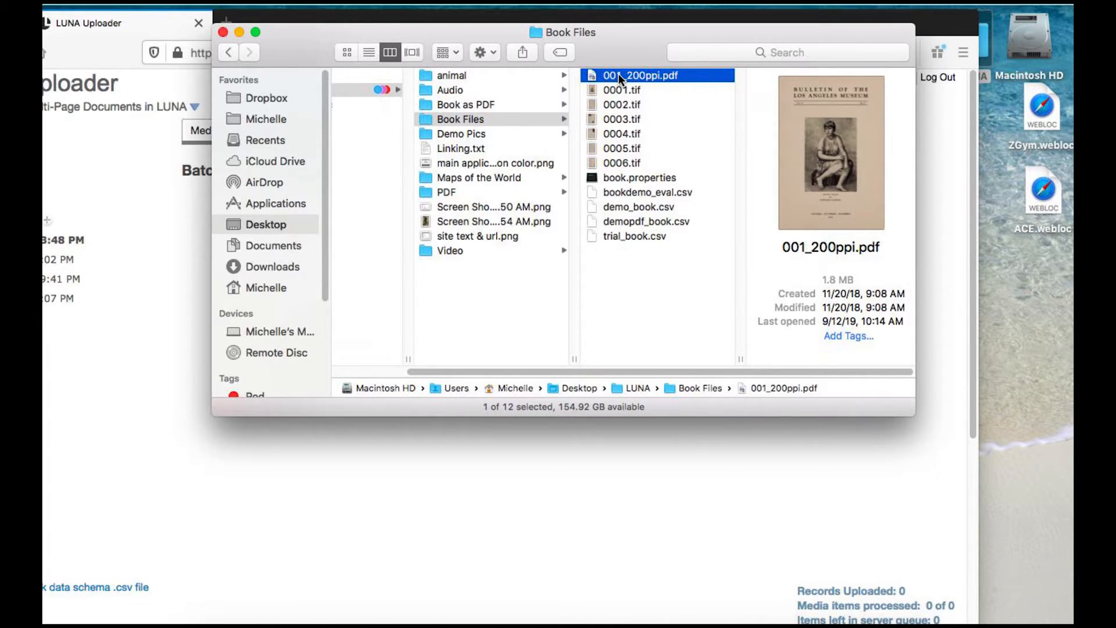
# - Open book.properties to review its contents, then close it and the Finder window
pyautogui.doubleClick(636, 175)
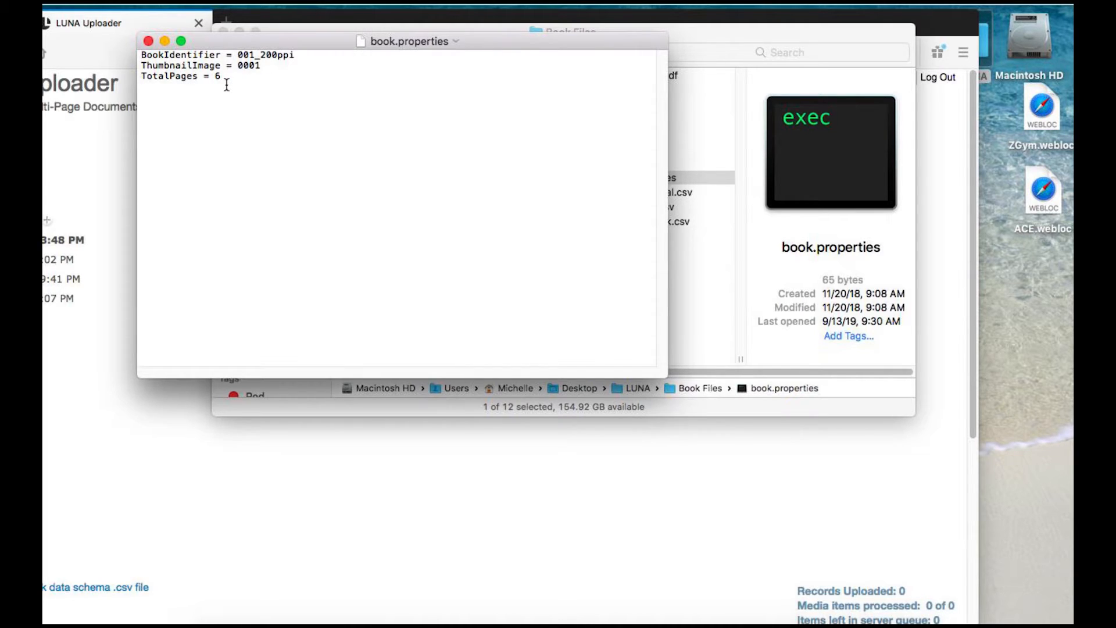
pyautogui.click(149, 41)
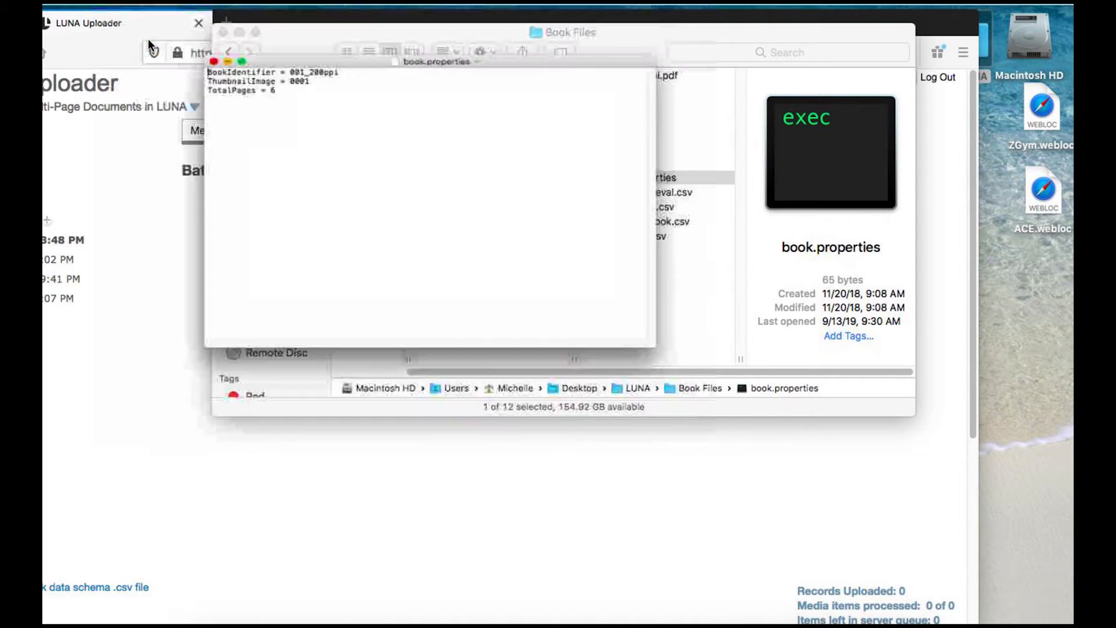
pyautogui.click(224, 33)
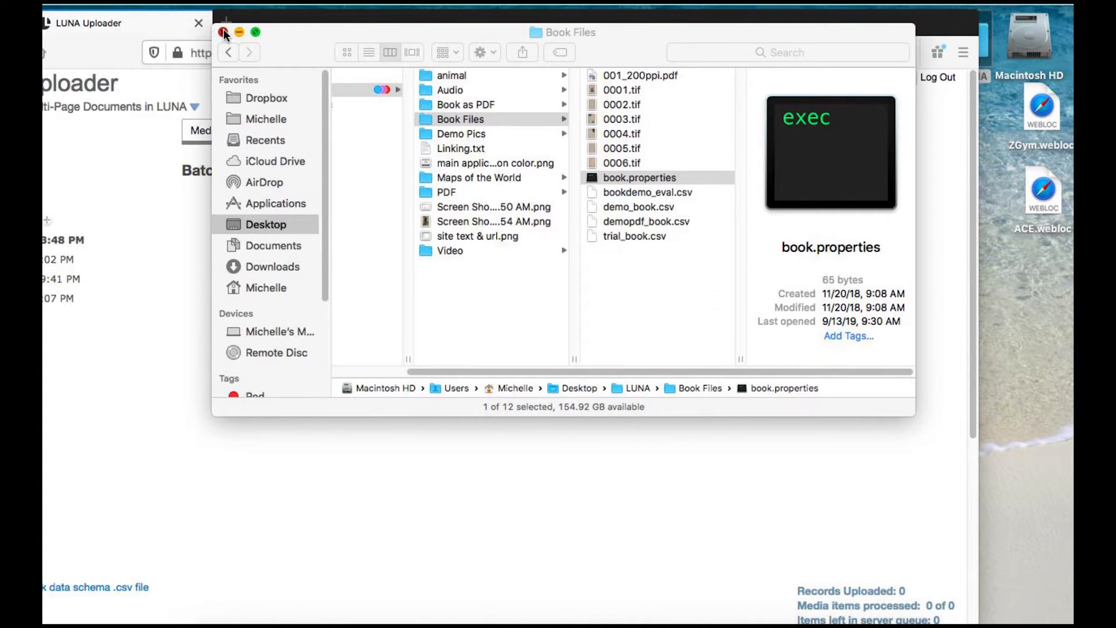
pyautogui.moveTo(326, 25); pyautogui.dragTo(411, 30)
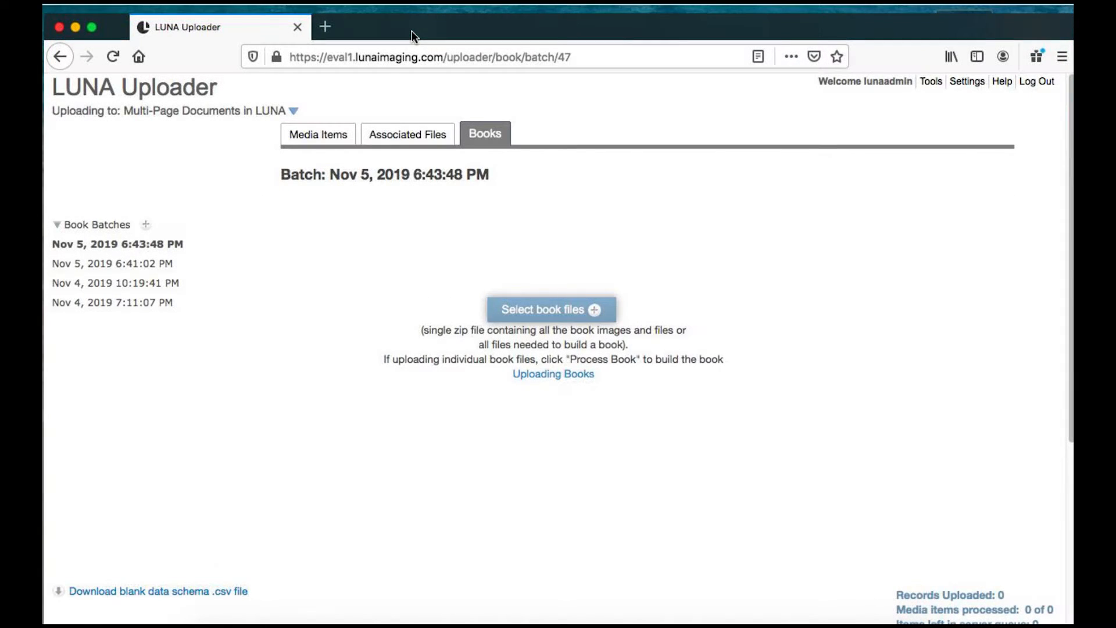
# - Select 001_200ppi.pdf, the six TIFF pages 0001–0006 and book.properties from the LUNA Book Files folder for the batch
pyautogui.click(520, 311)
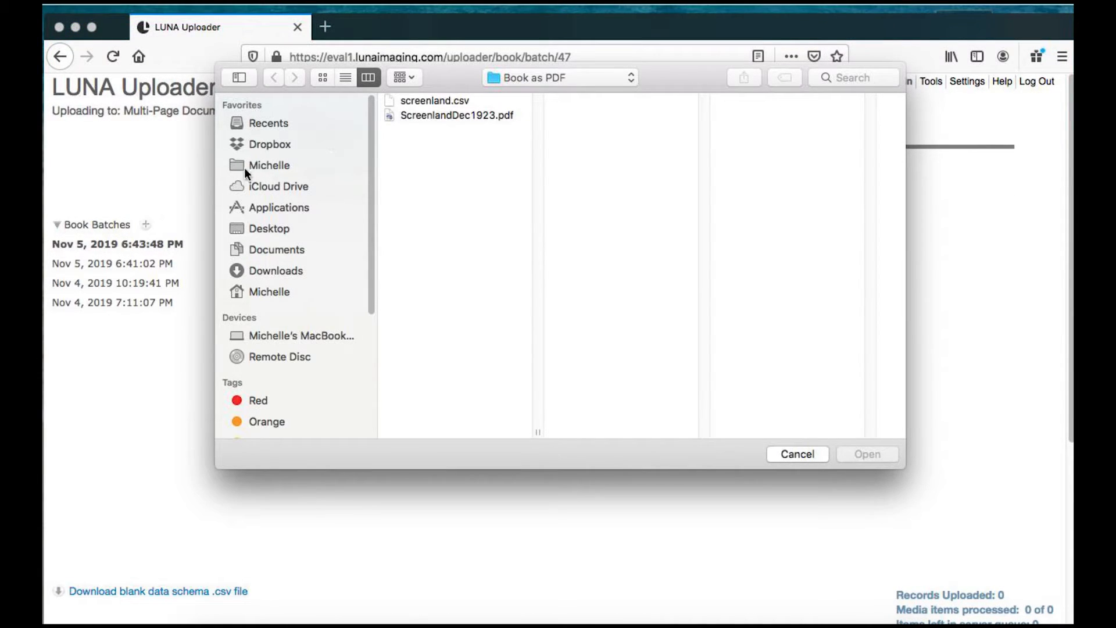
pyautogui.click(259, 228)
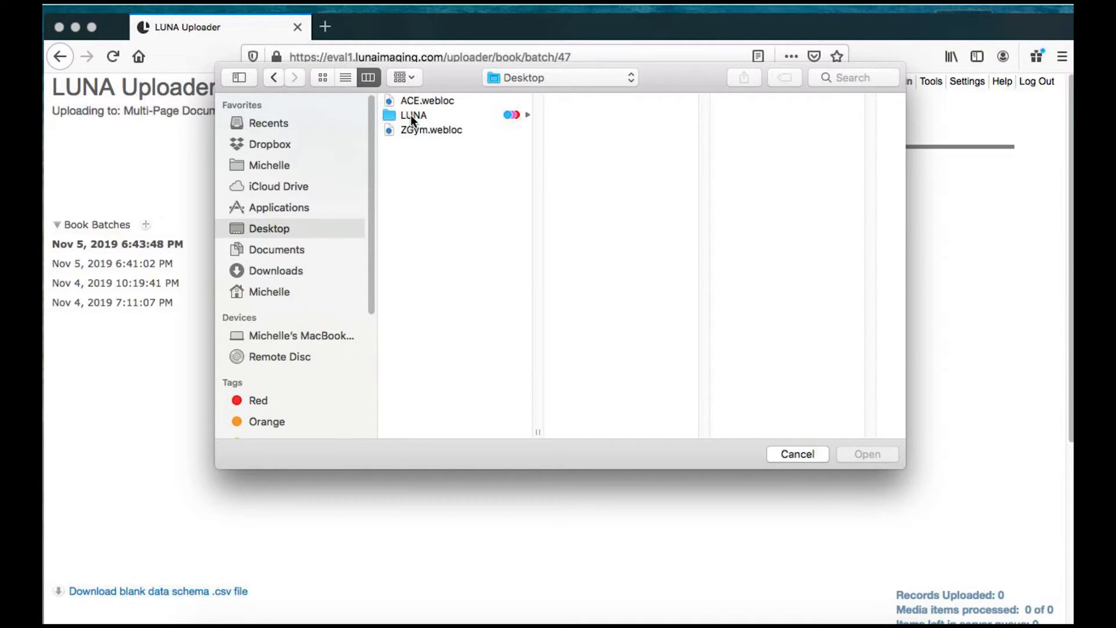
pyautogui.click(411, 114)
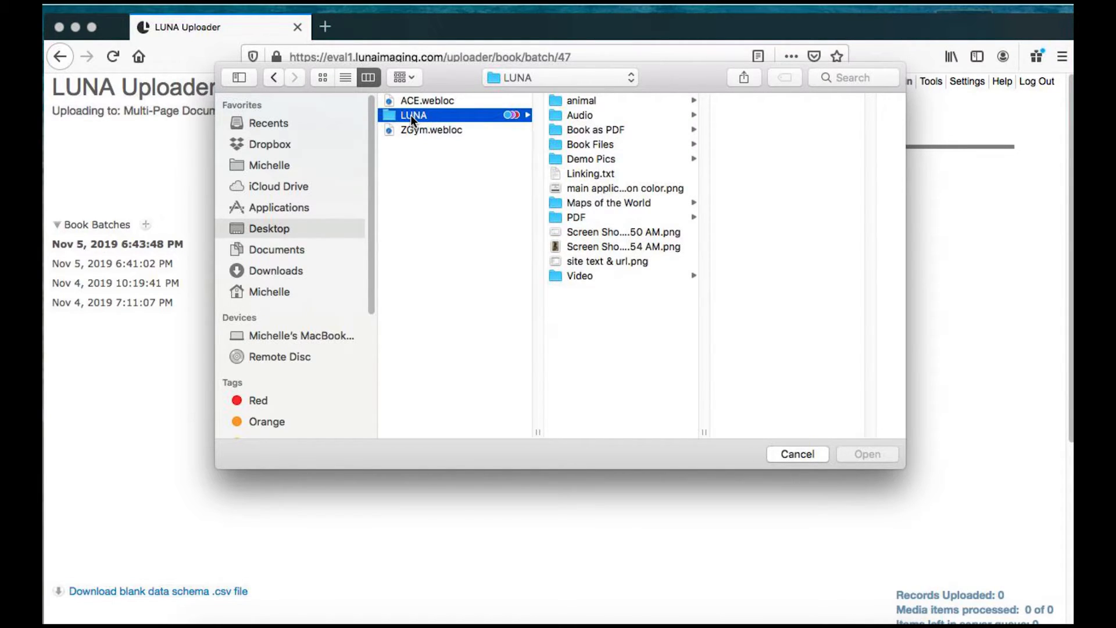
pyautogui.click(588, 144)
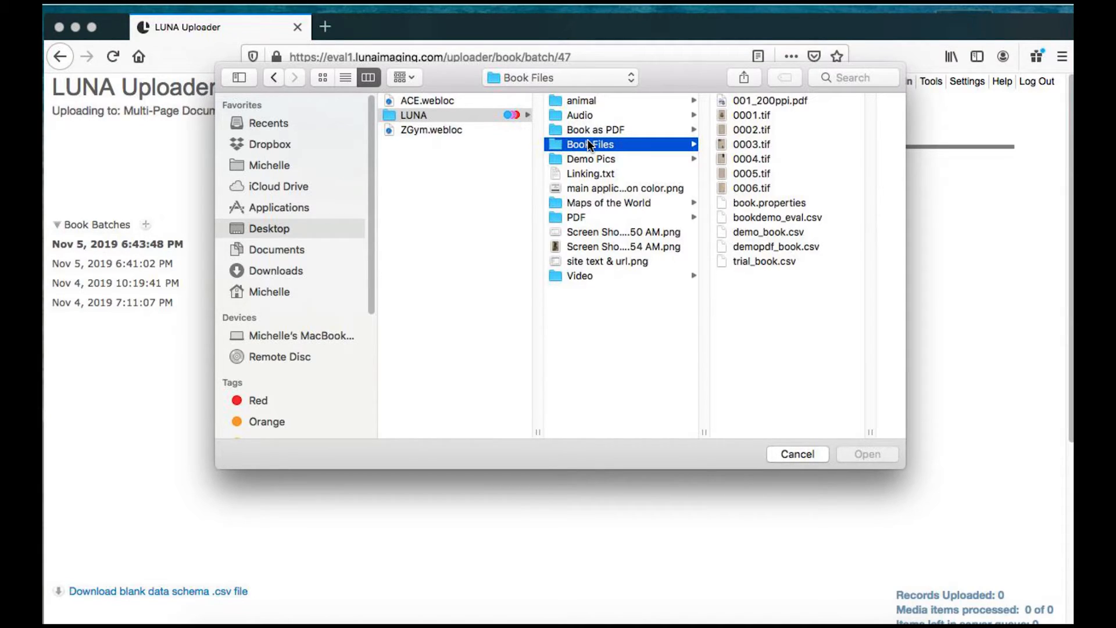
pyautogui.click(744, 115)
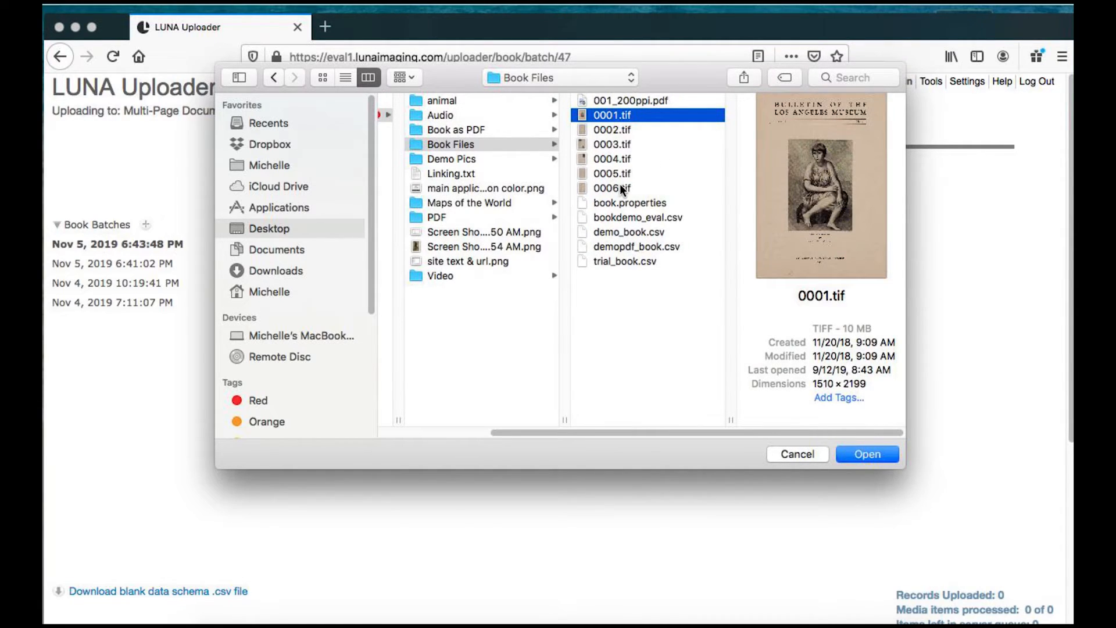
pyautogui.keyDown('shift'); pyautogui.click(619, 187); pyautogui.keyUp('shift')
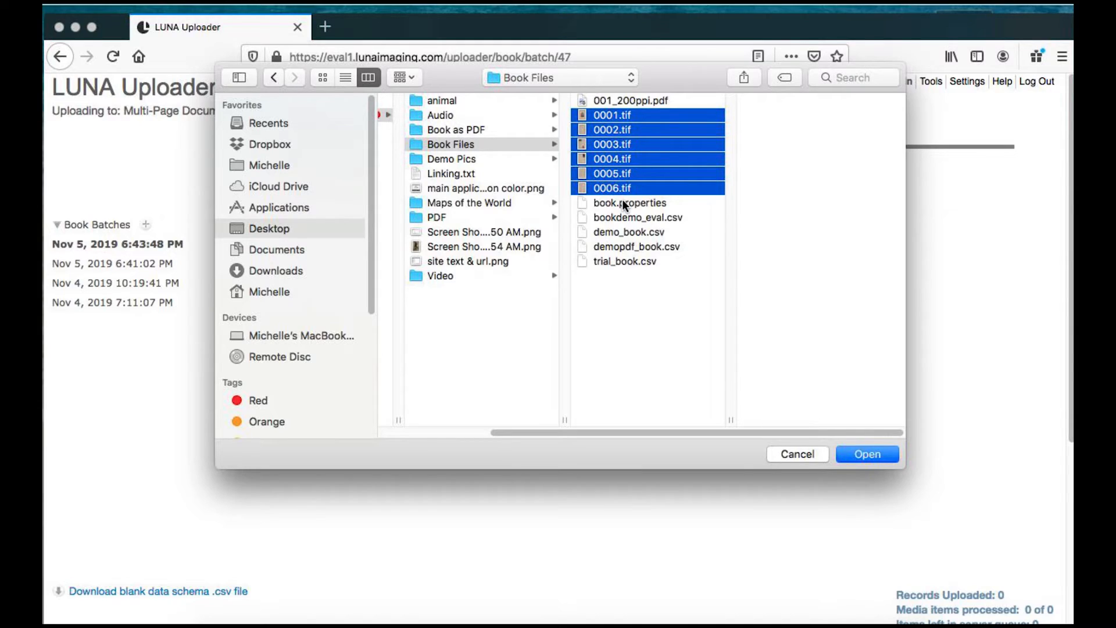
pyautogui.keyDown('shift'); pyautogui.click(622, 199); pyautogui.keyUp('shift')
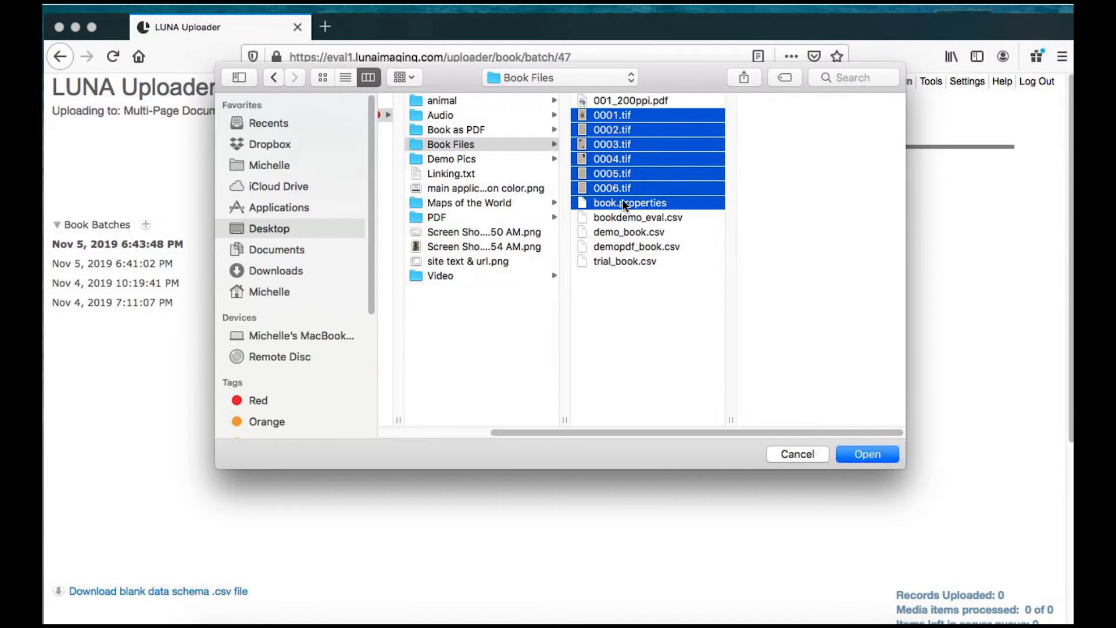
pyautogui.keyDown('shift'); pyautogui.click(610, 100); pyautogui.keyUp('shift')
pyautogui.click(610, 100)
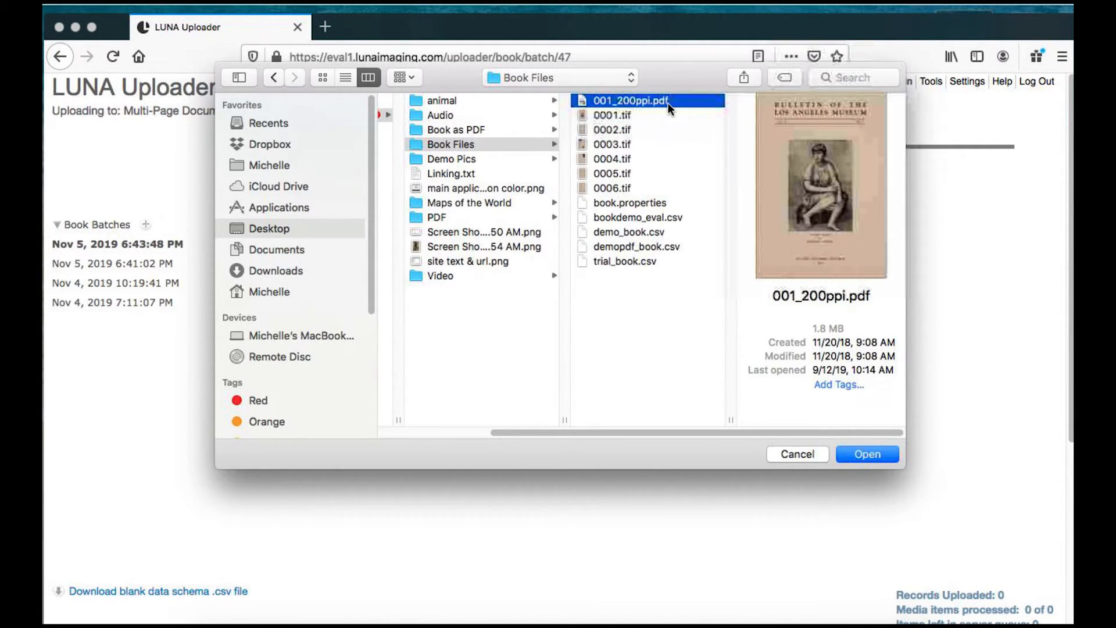
pyautogui.keyDown('shift'); pyautogui.click(627, 184); pyautogui.keyUp('shift')
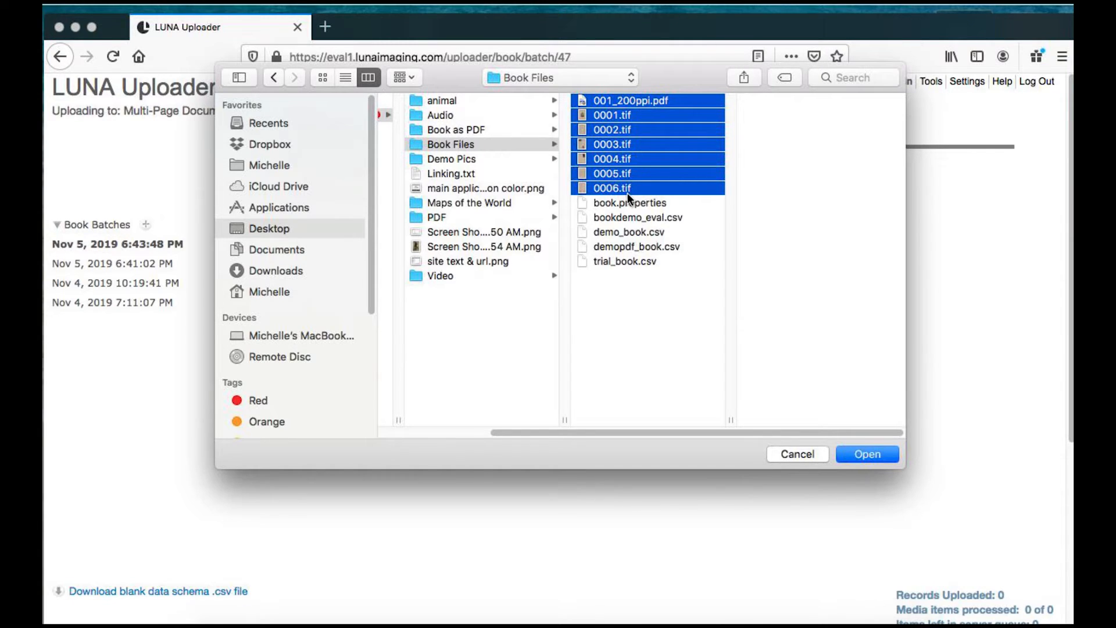
pyautogui.keyDown('shift'); pyautogui.click(627, 204); pyautogui.keyUp('shift')
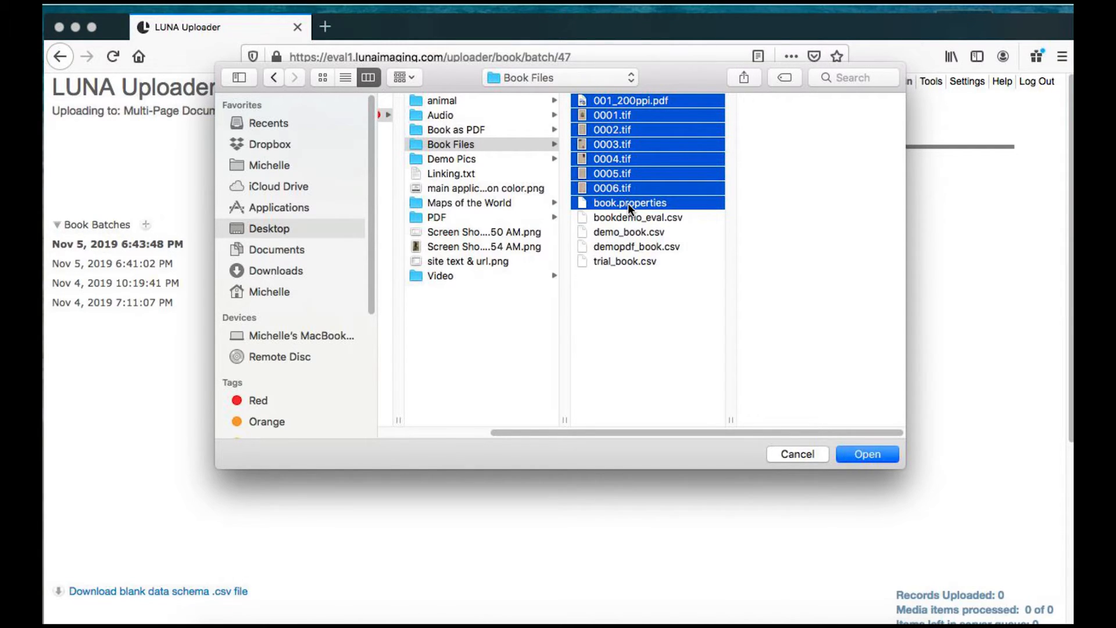
pyautogui.click(862, 453)
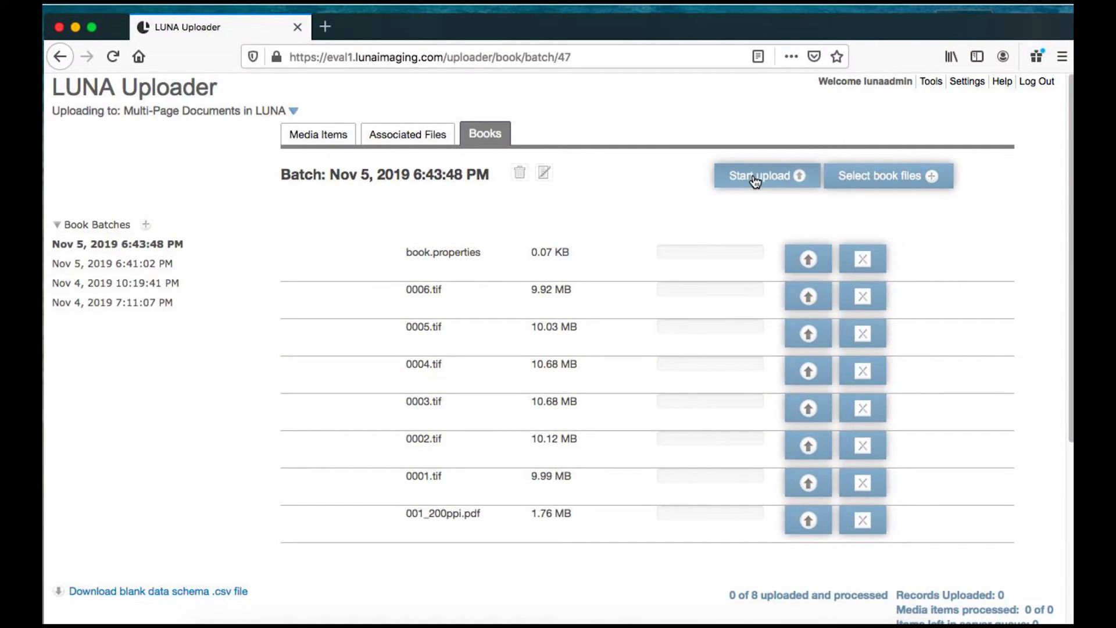
# - Add bookdemo_eval.csv from the Book Files folder to the same batch
pyautogui.click(893, 177)
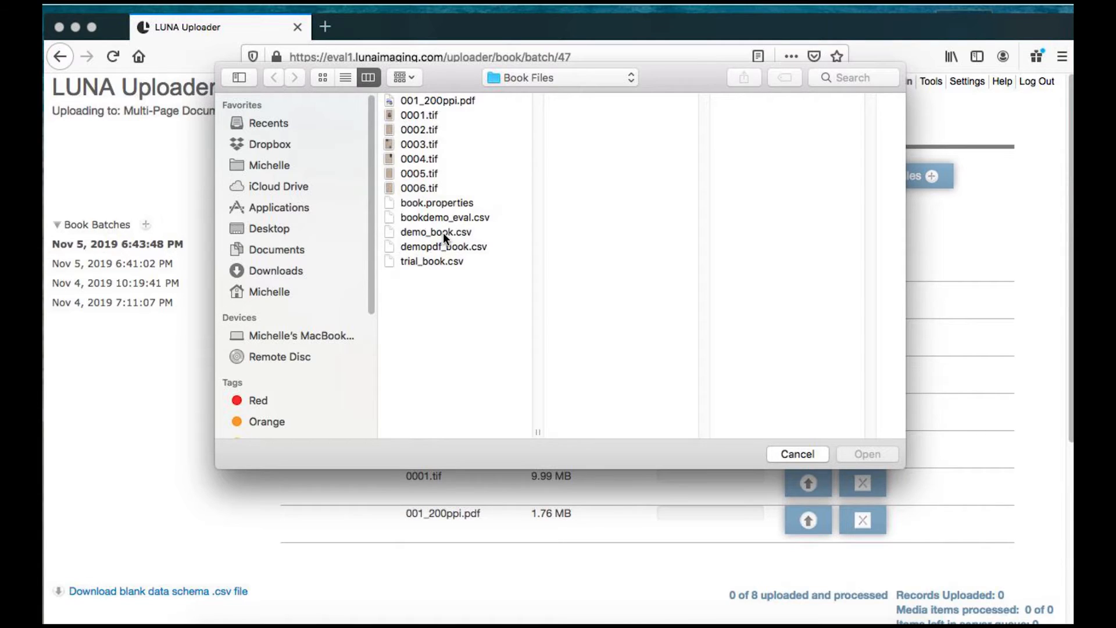
pyautogui.click(437, 217)
pyautogui.click(866, 454)
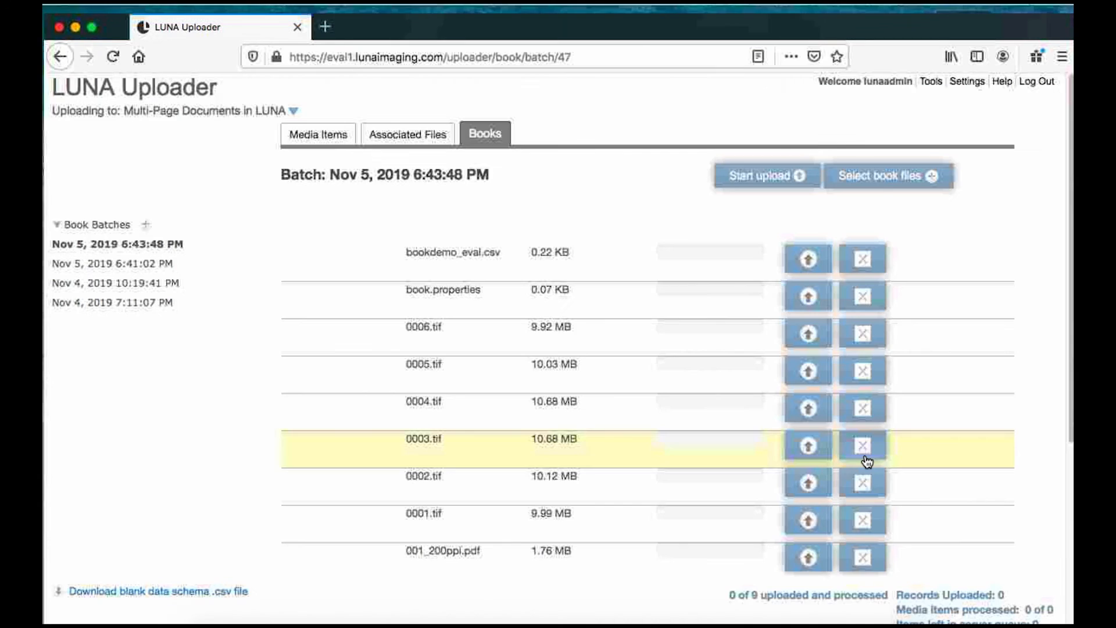
# - Start the upload of the batch files and process them into a book
pyautogui.click(759, 176)
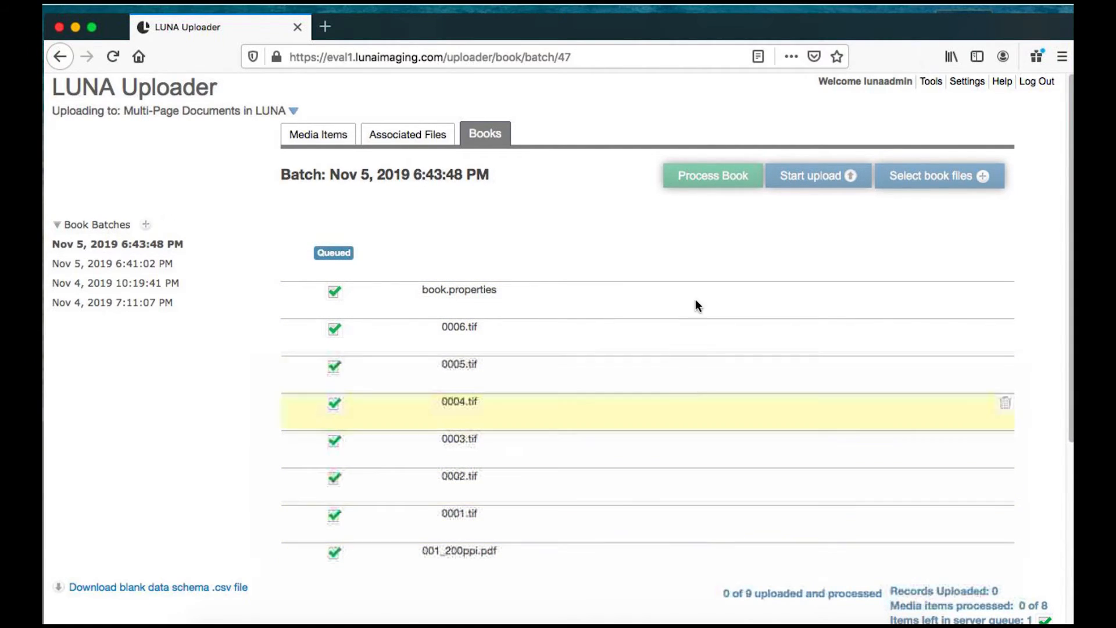
pyautogui.click(710, 177)
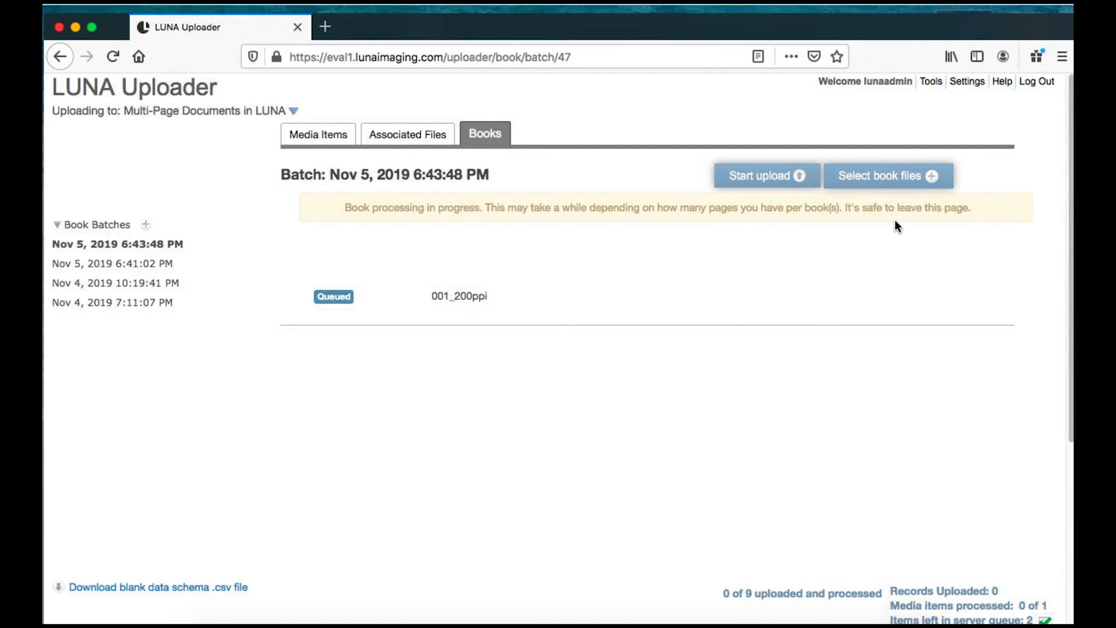
# - Open the Viewer and the Bulletin of the Los Angeles Museum book in Multi-Page Documents in LUNA
pyautogui.click(931, 82)
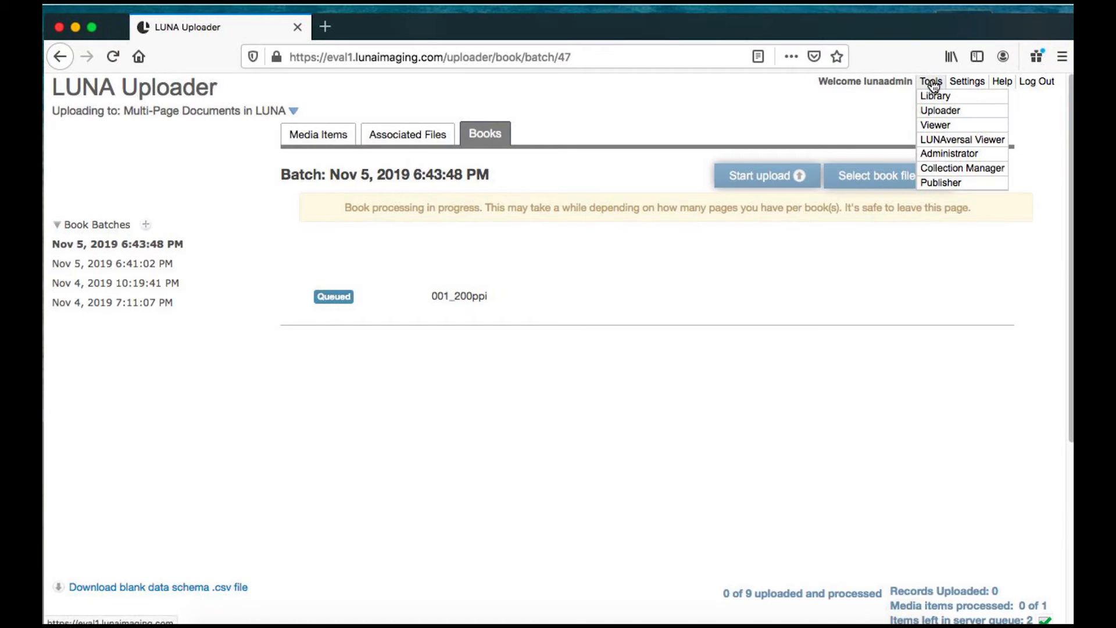
pyautogui.click(932, 124)
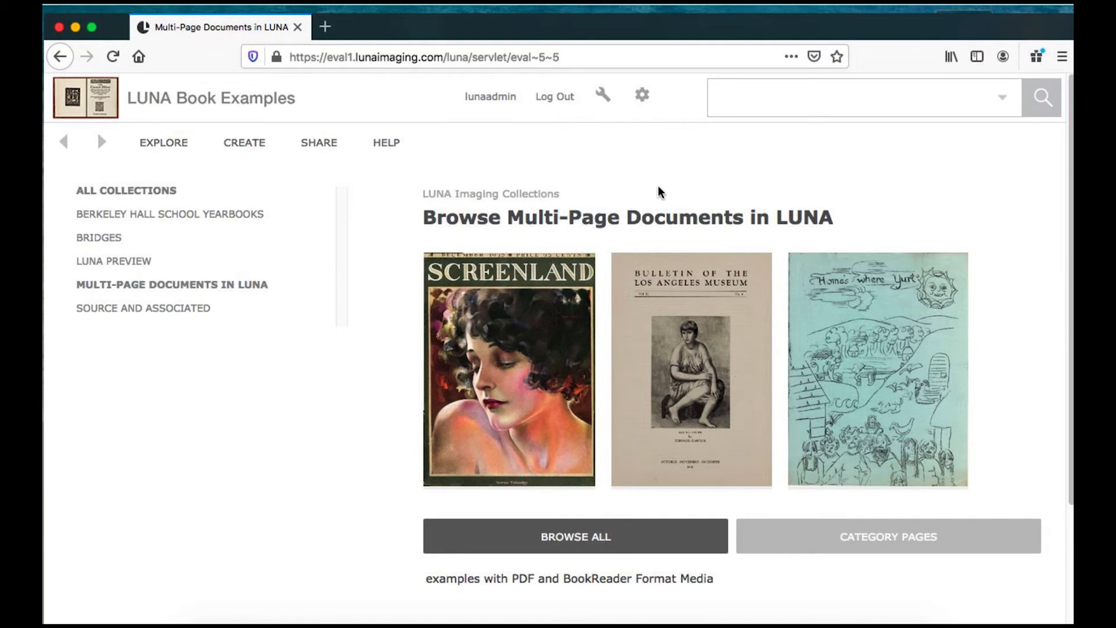
pyautogui.moveTo(663, 327)
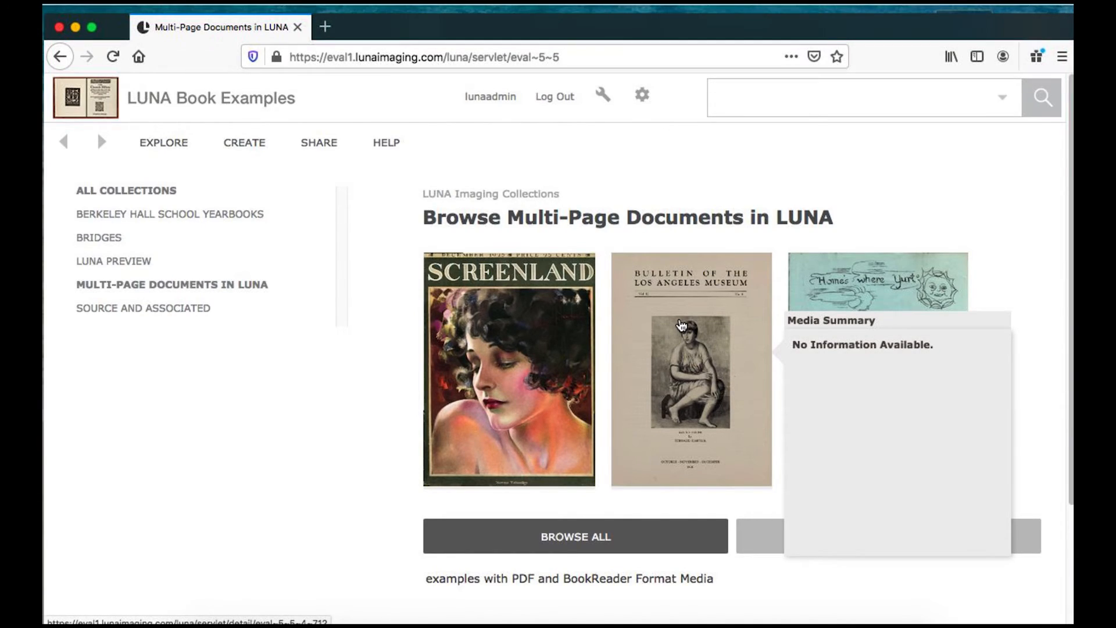
pyautogui.click(681, 326)
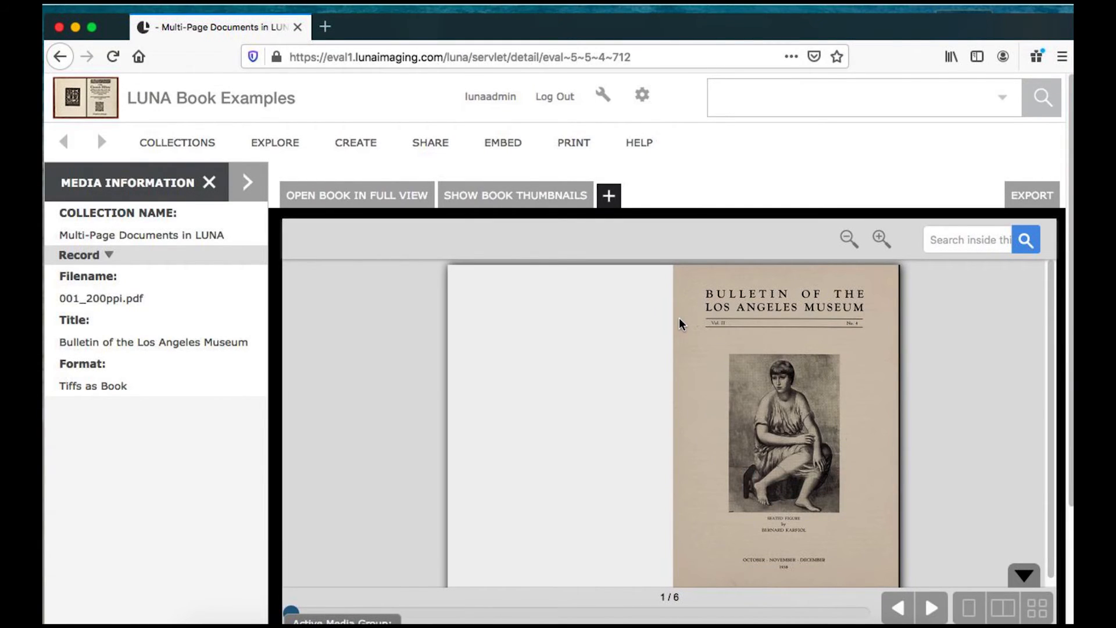
# - Page through the Bulletin of the Los Angeles Museum book to the end and back, then zoom in on the cover
pyautogui.click(875, 432)
pyautogui.click(873, 428)
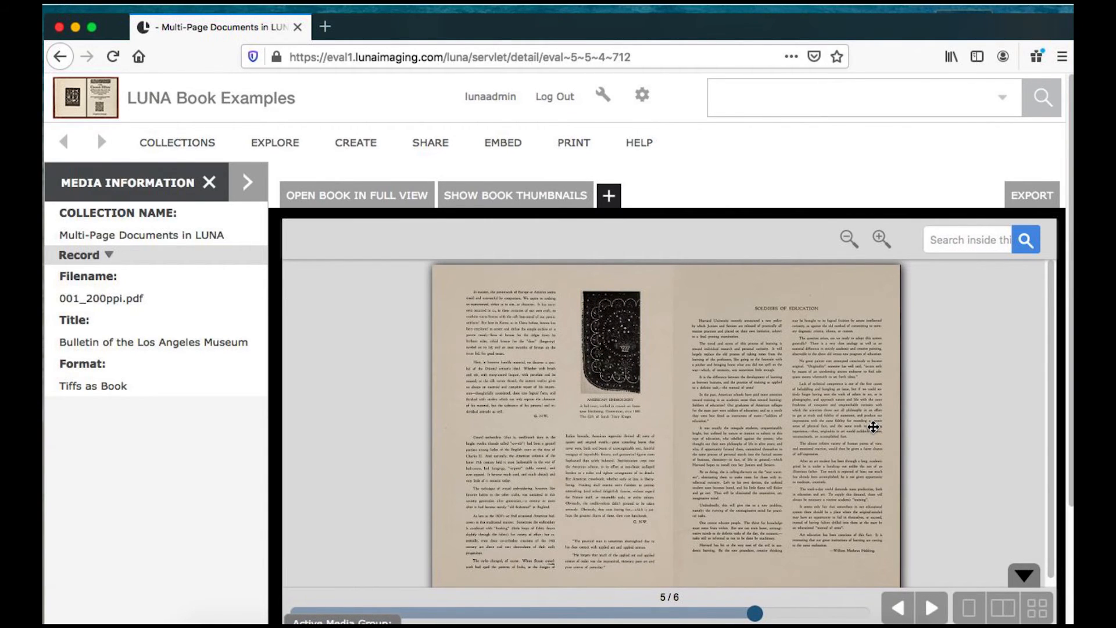
pyautogui.click(873, 427)
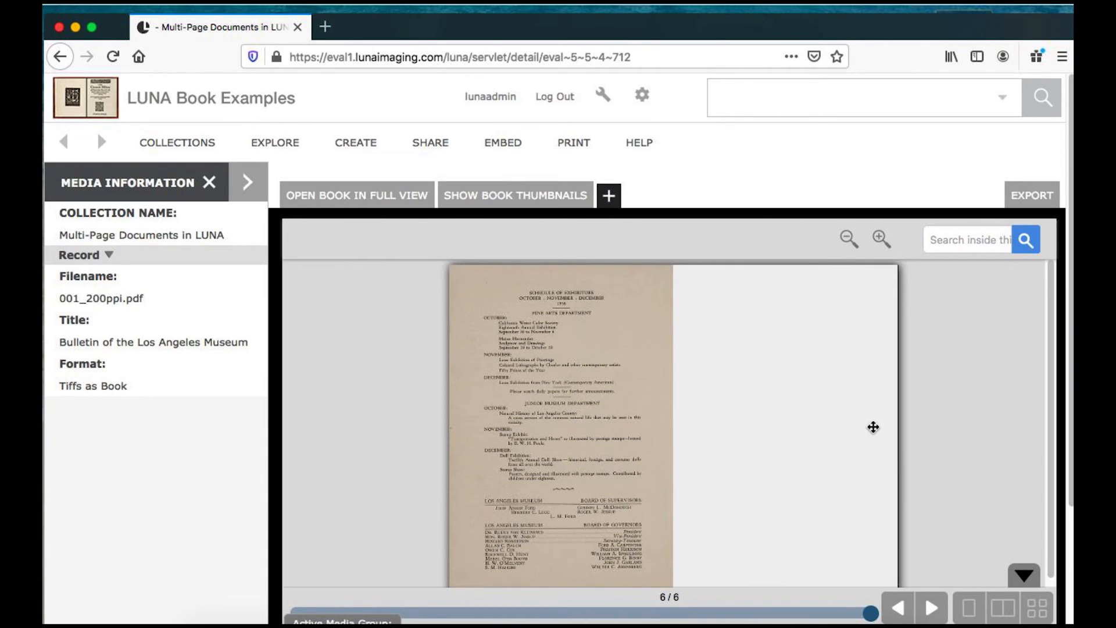
pyautogui.click(515, 430)
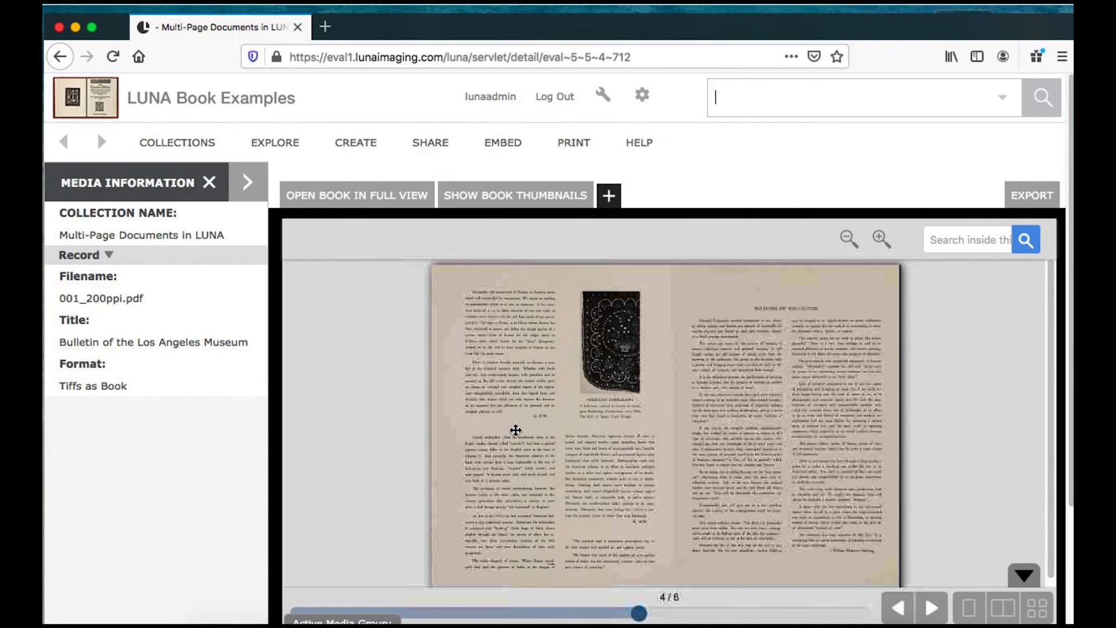
pyautogui.click(515, 430)
pyautogui.click(516, 430)
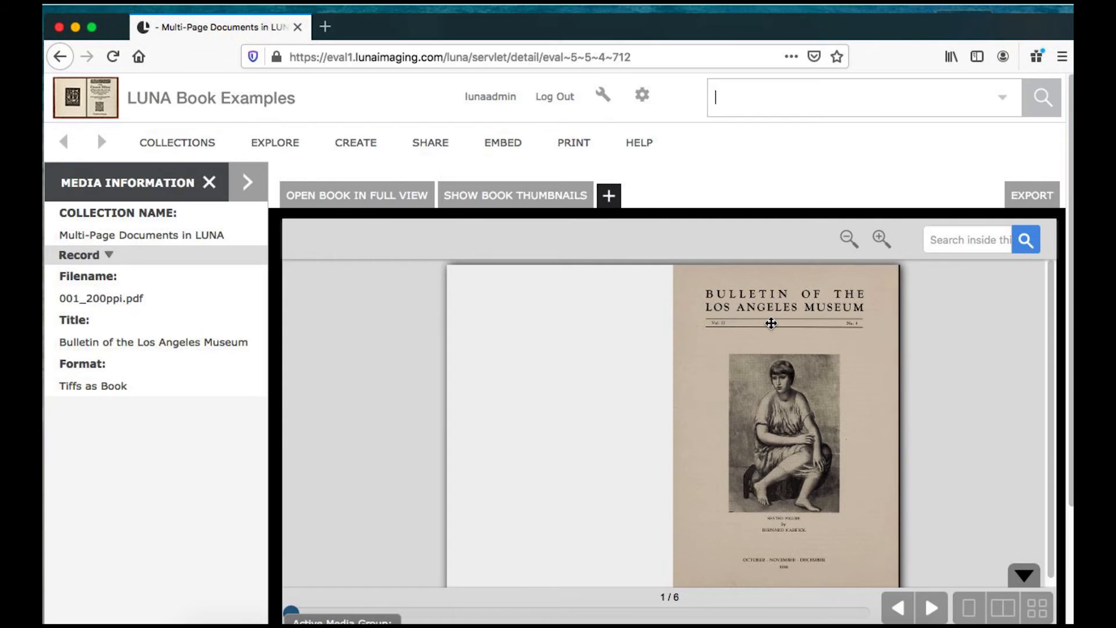
pyautogui.click(880, 241)
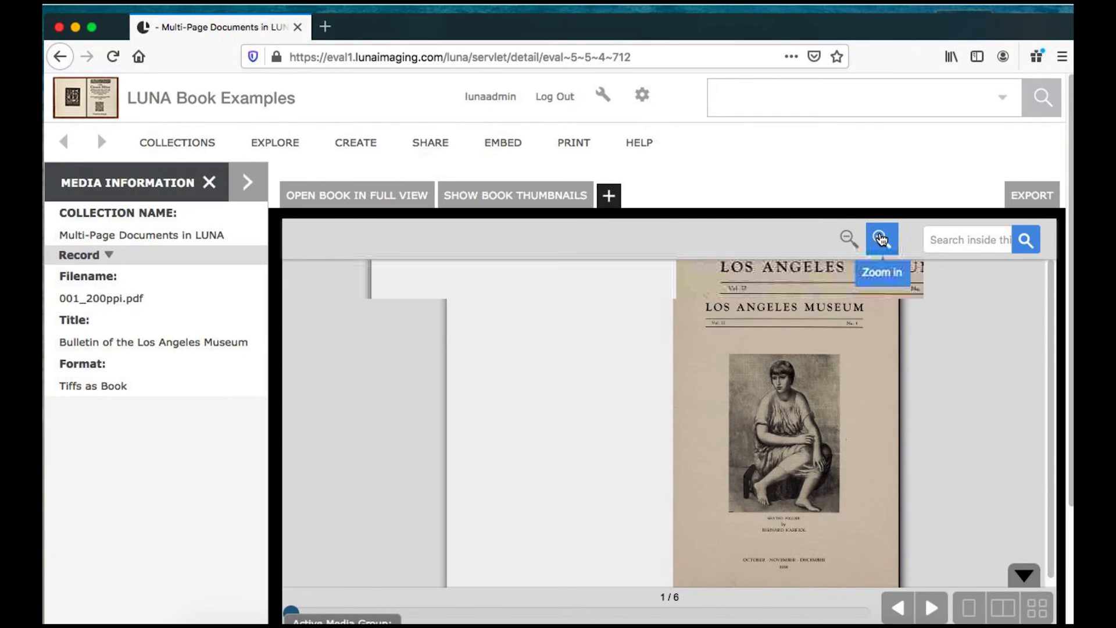
pyautogui.scroll(2, 863, 404)
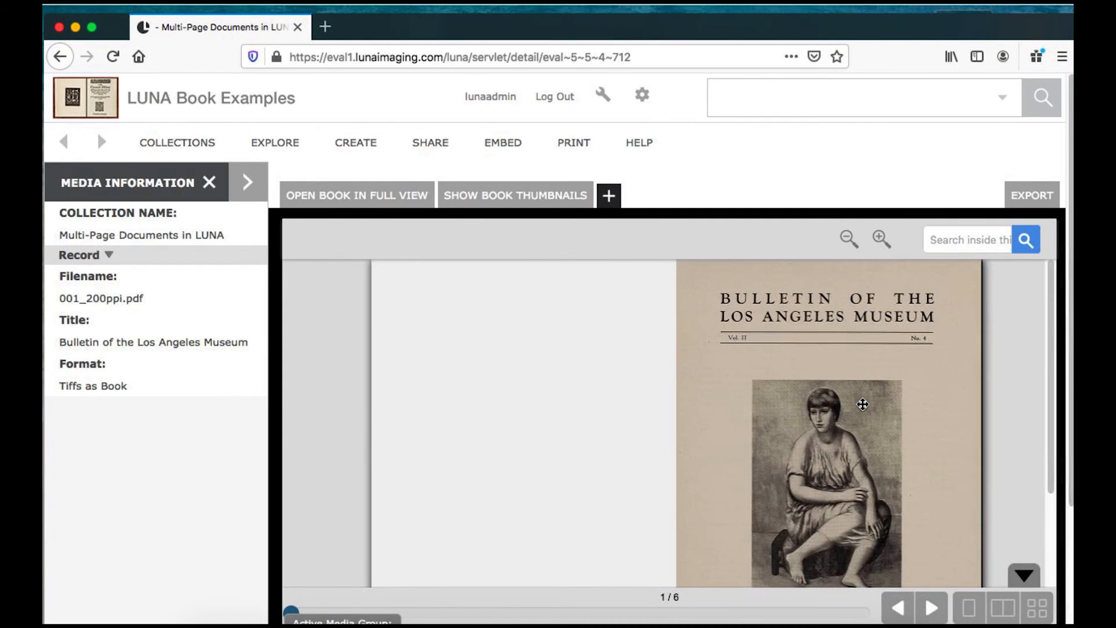